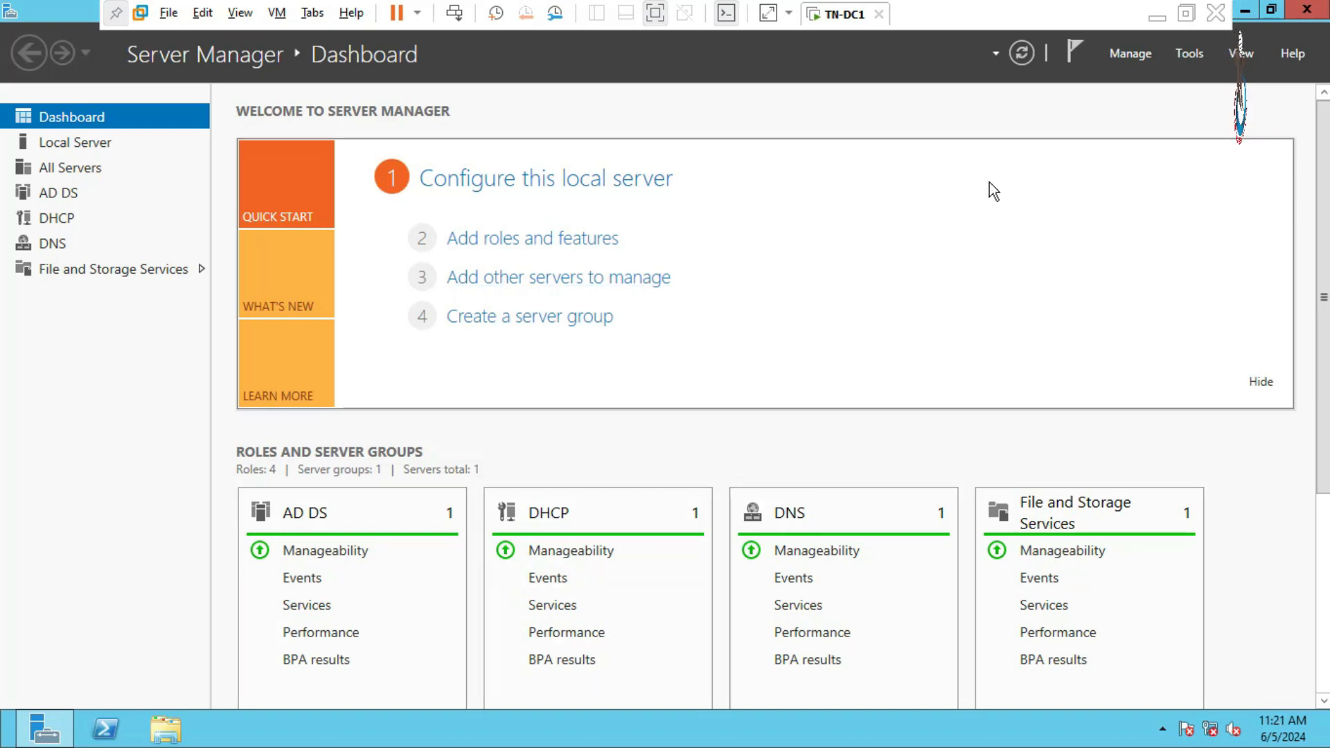
Step: Open the DNS management console from the server's administrative tools and move its window toward the middle of the screen
scroll(558, 502, "down", 2)
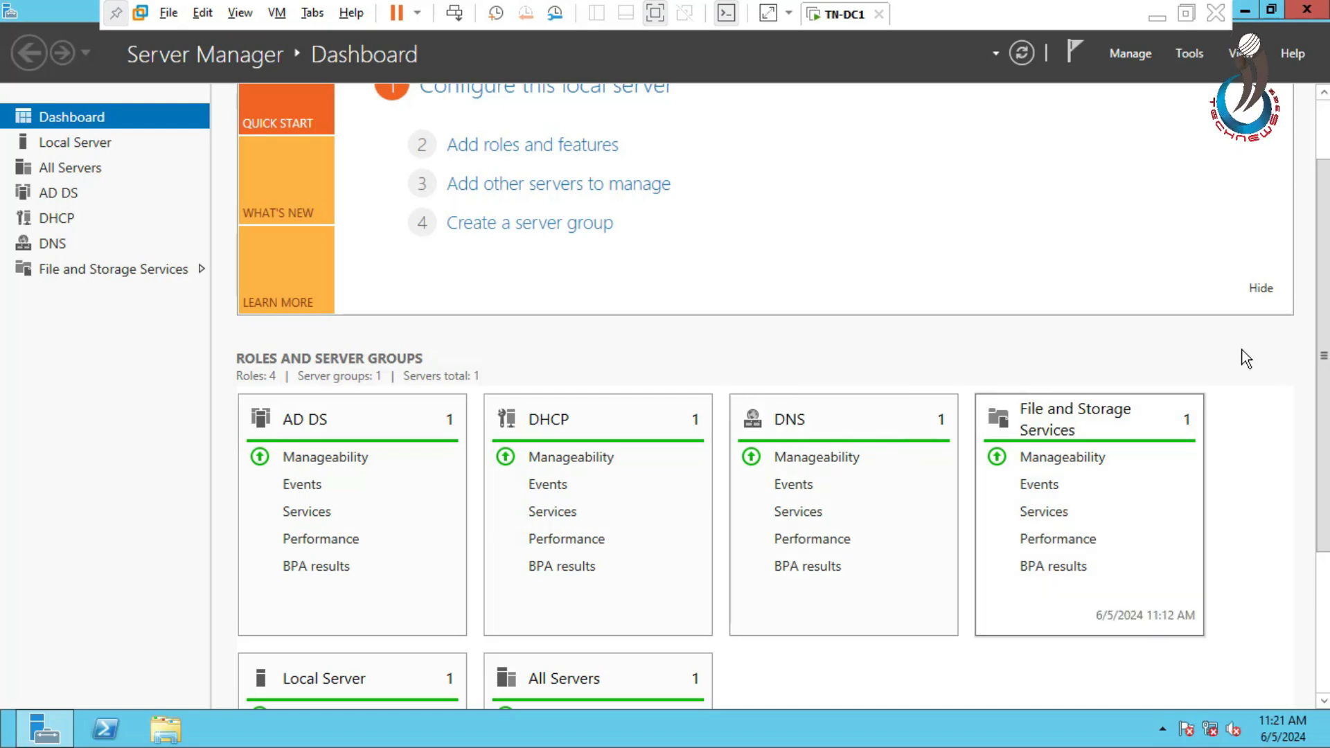
left_click(1191, 56)
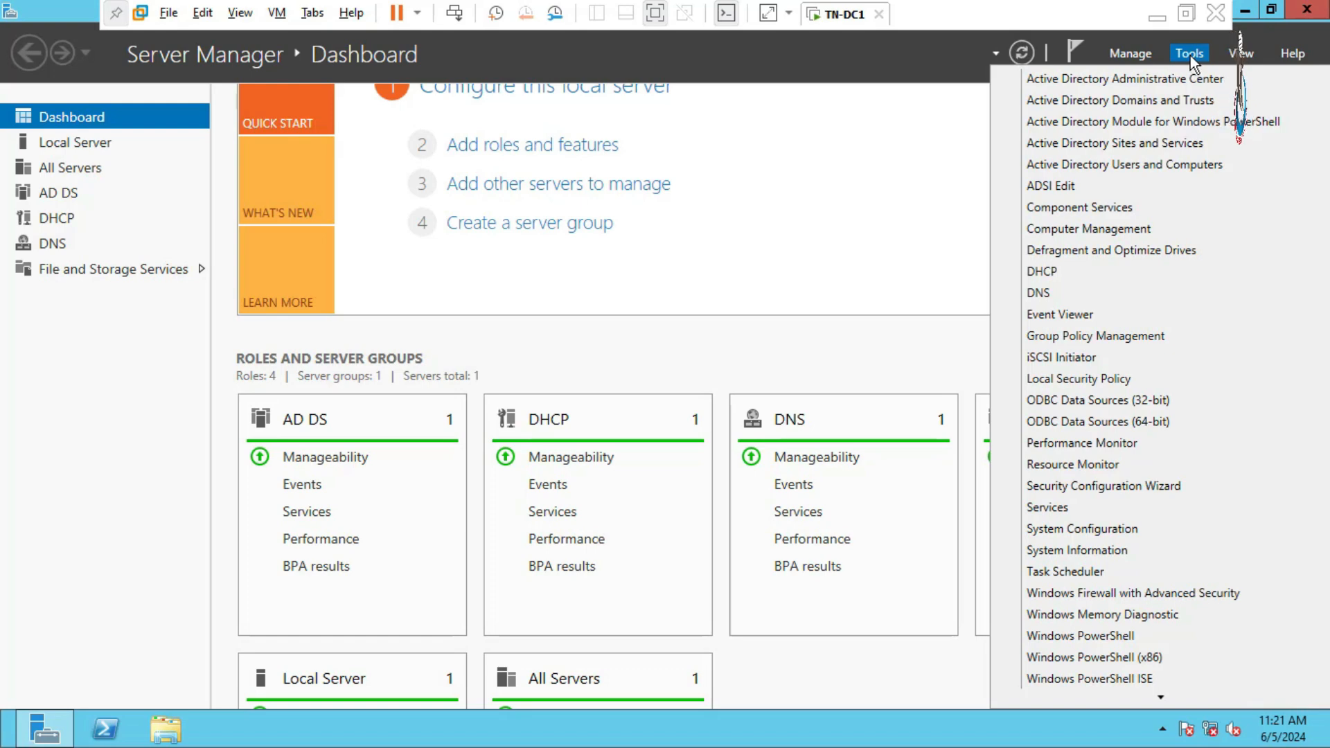
left_click(1055, 293)
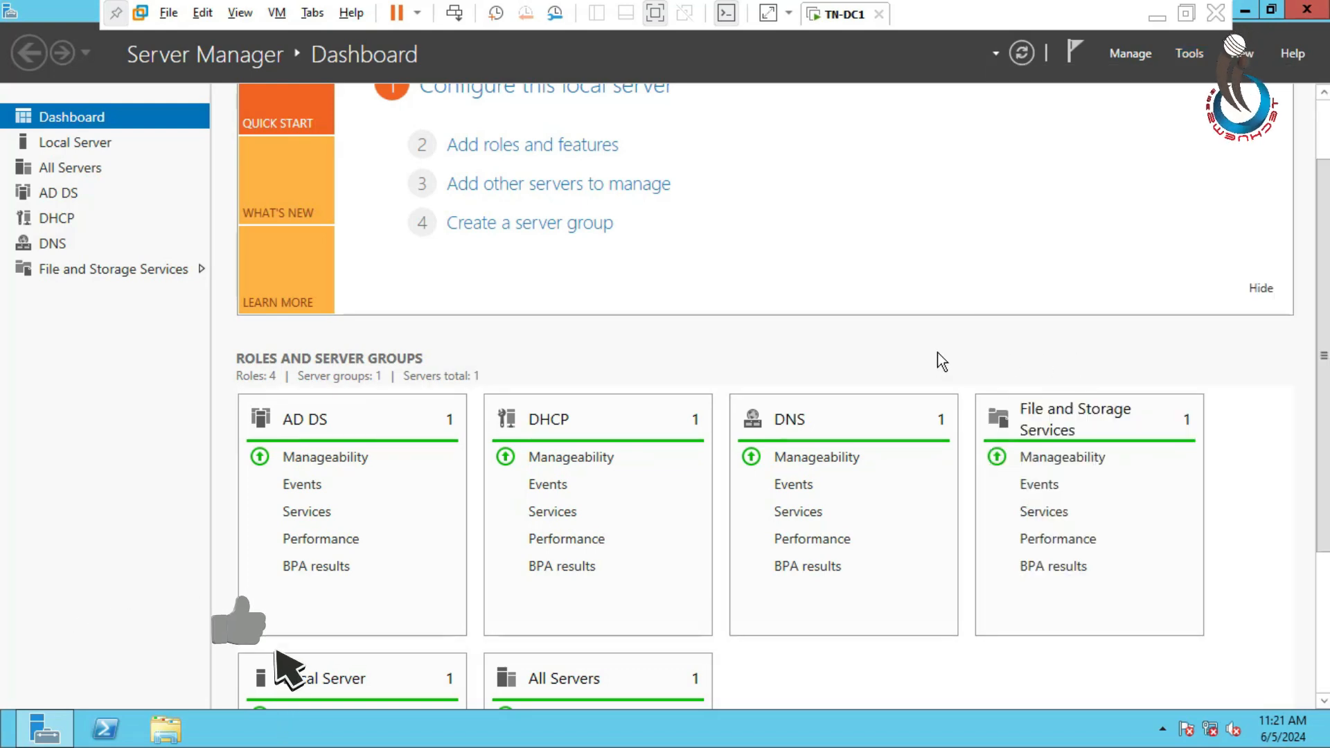
left_click_drag(335, 65, 546, 115)
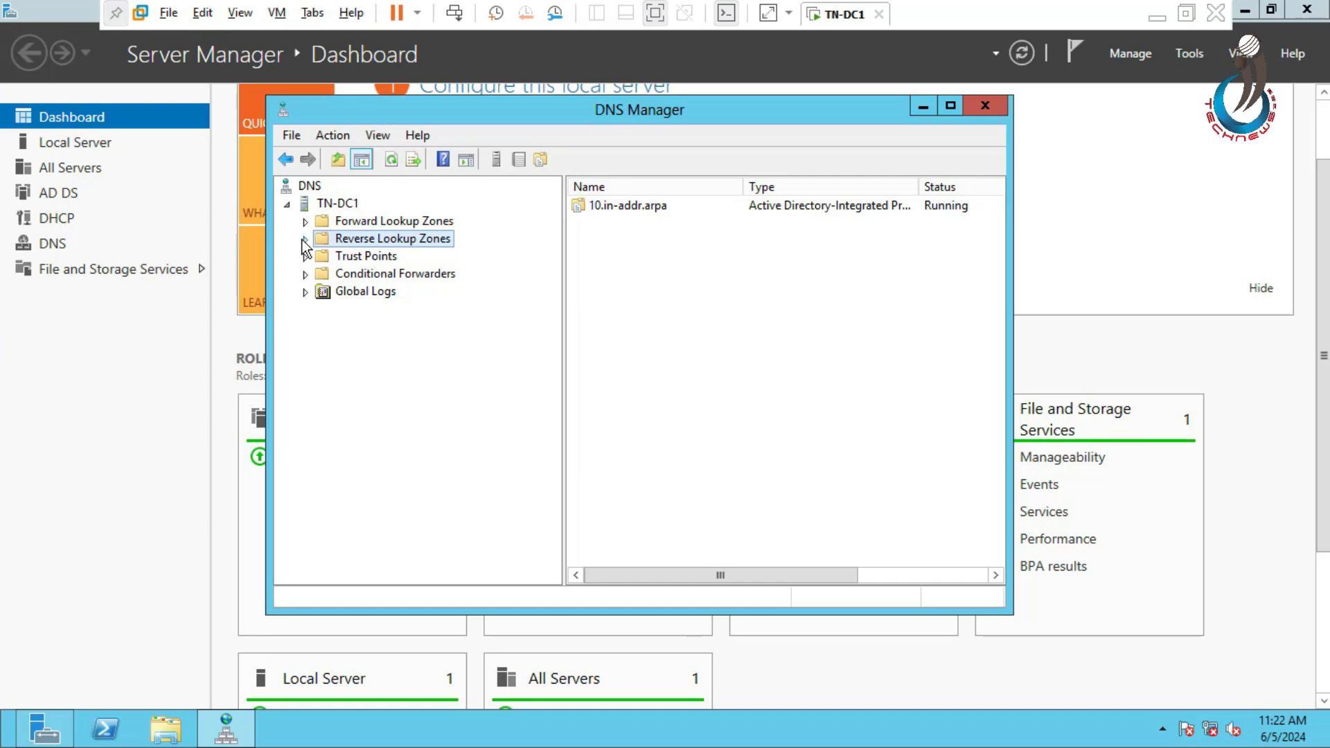
Step: Review the forward and reverse lookup zones on TN-DC1, expanding the forward zones and viewing the technews365.net records
left_click(344, 205)
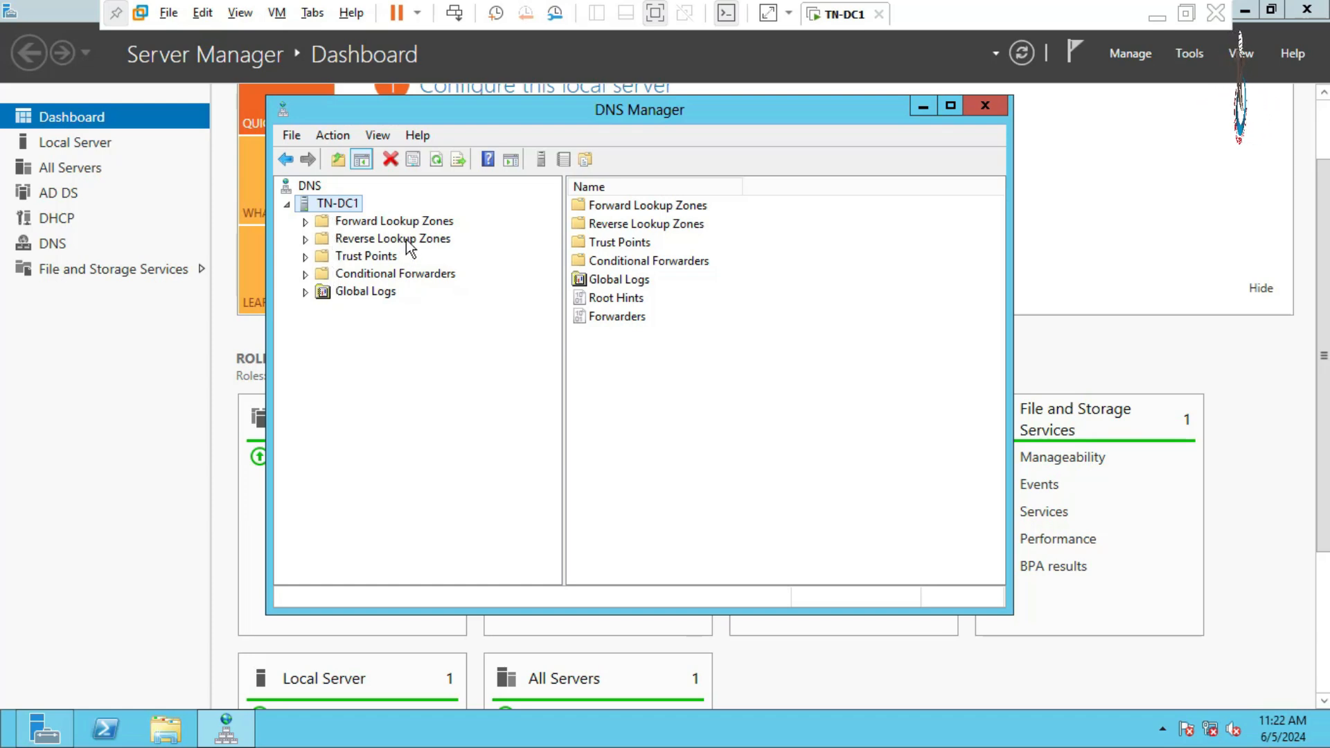
left_click(338, 223)
left_click(351, 239)
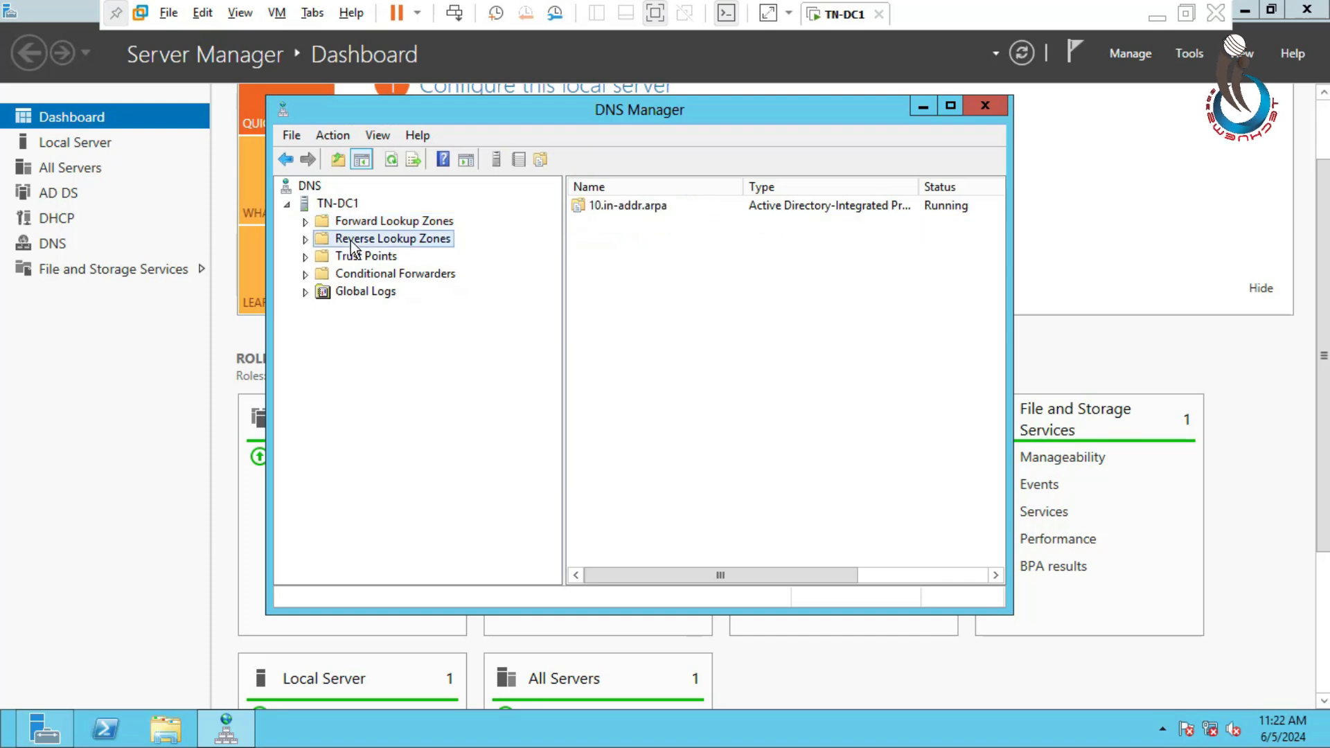
left_click(354, 223)
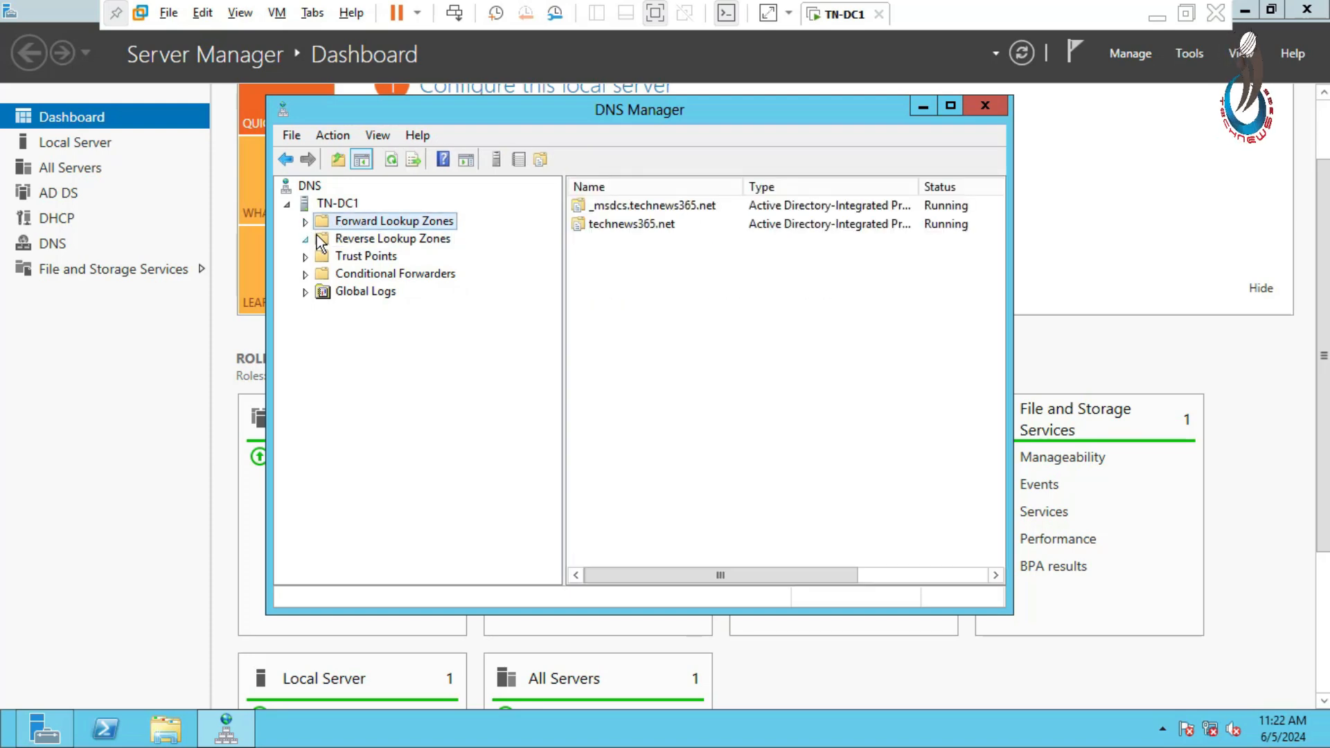
left_click(305, 223)
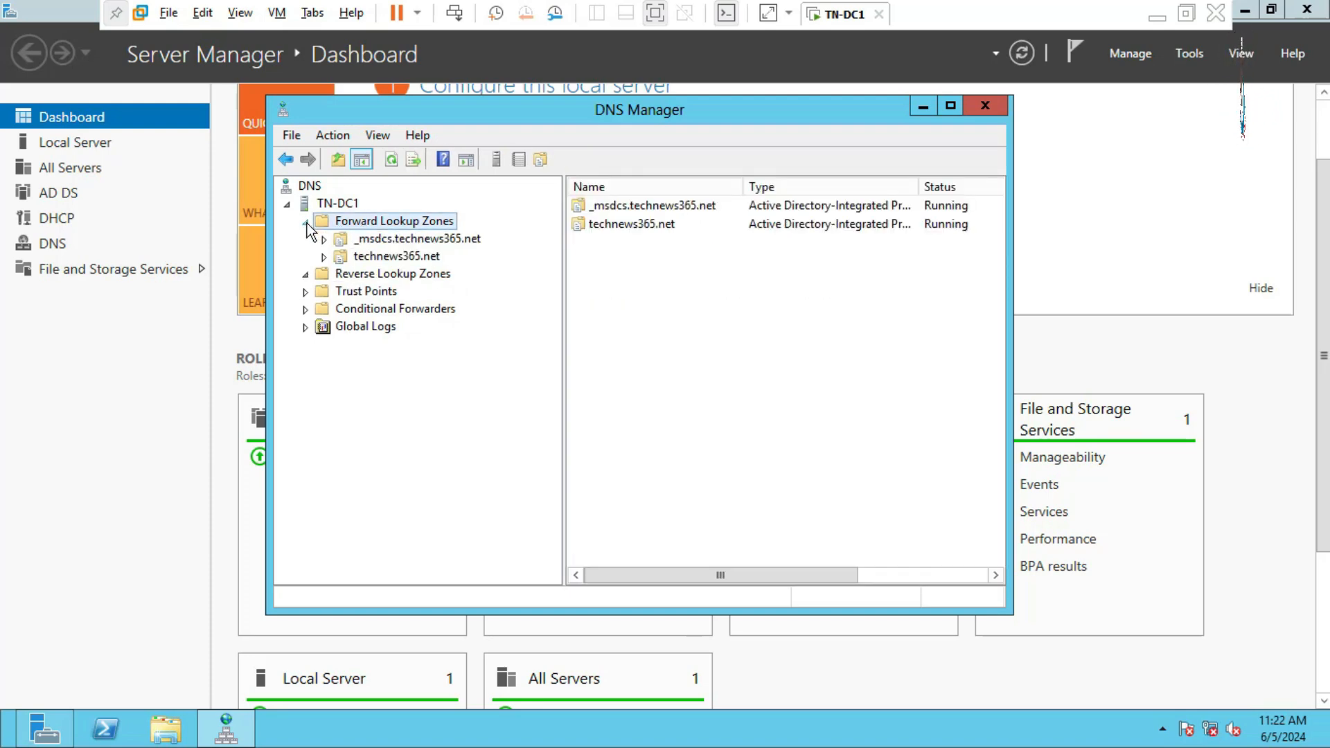
left_click(339, 258)
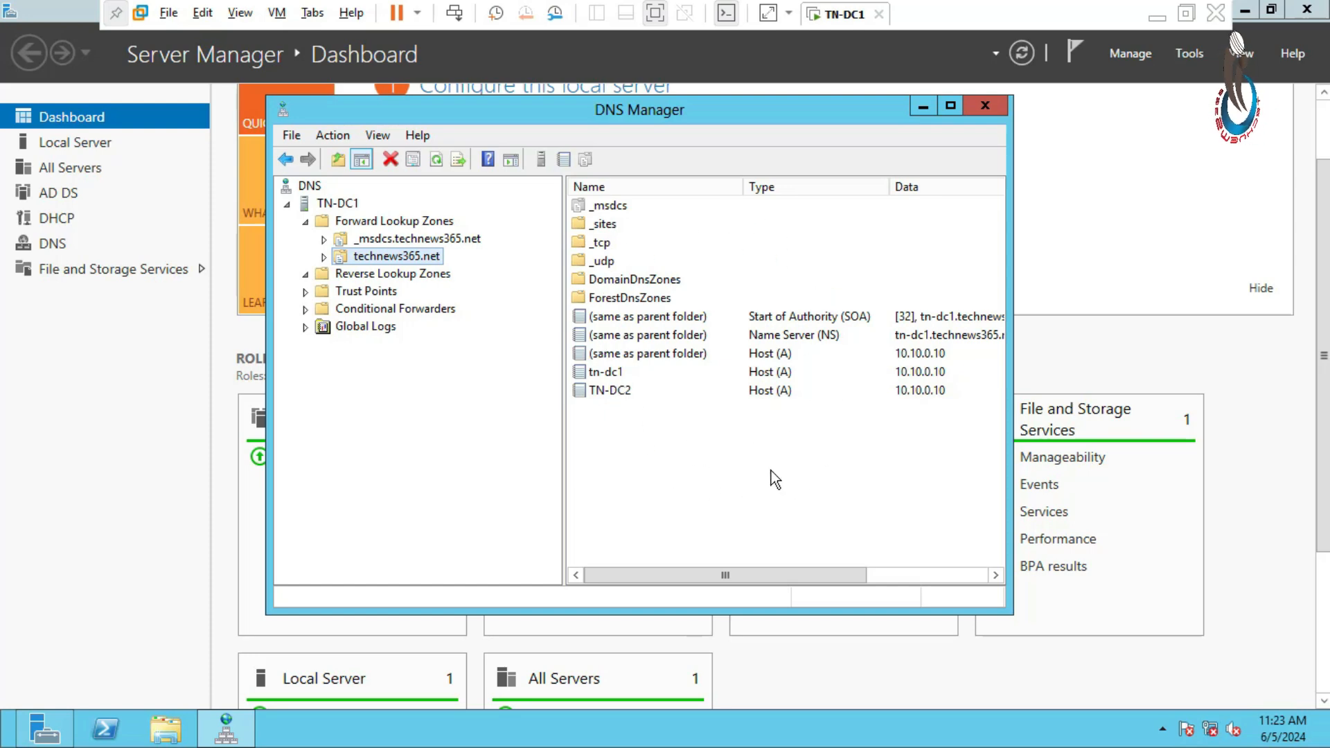
Step: Start a new reverse lookup zone as an Active Directory-stored IPv4 primary zone, replicated to all domain controller DNS servers in the technews365.net domain
left_click(357, 276)
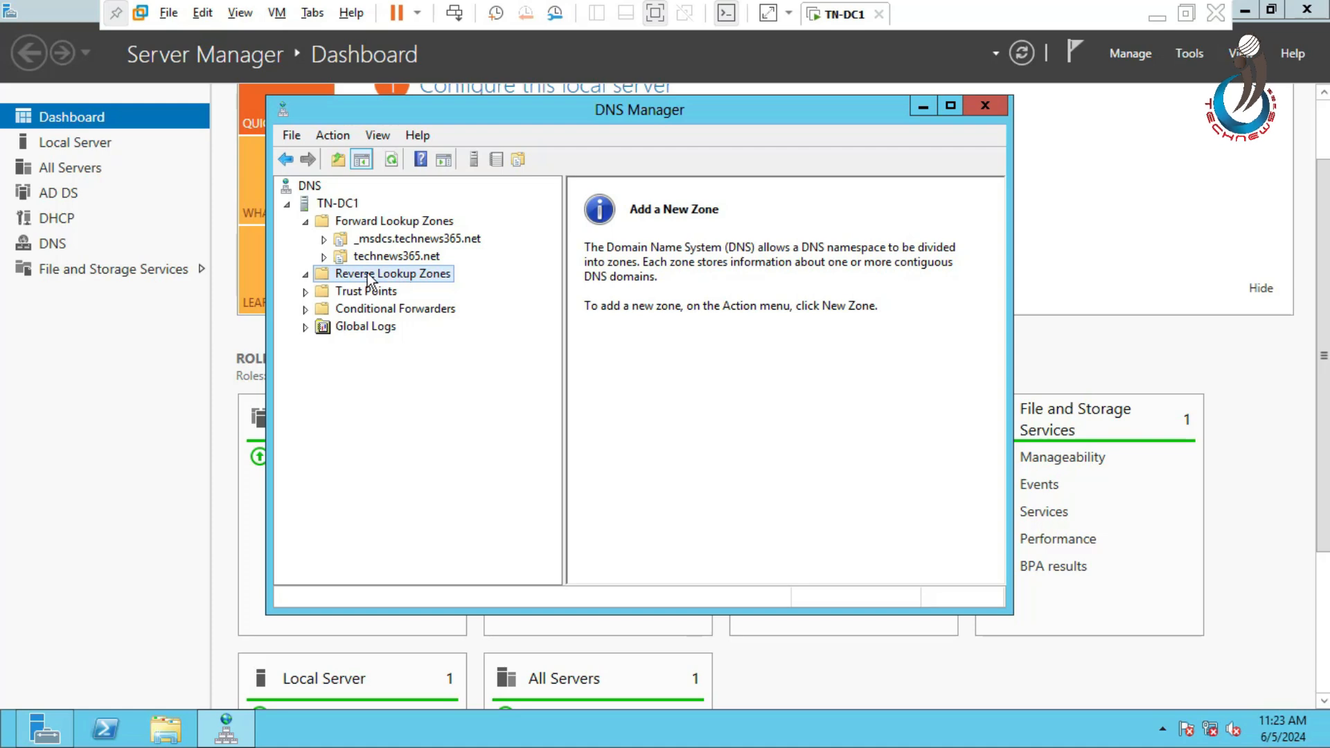
right_click(319, 276)
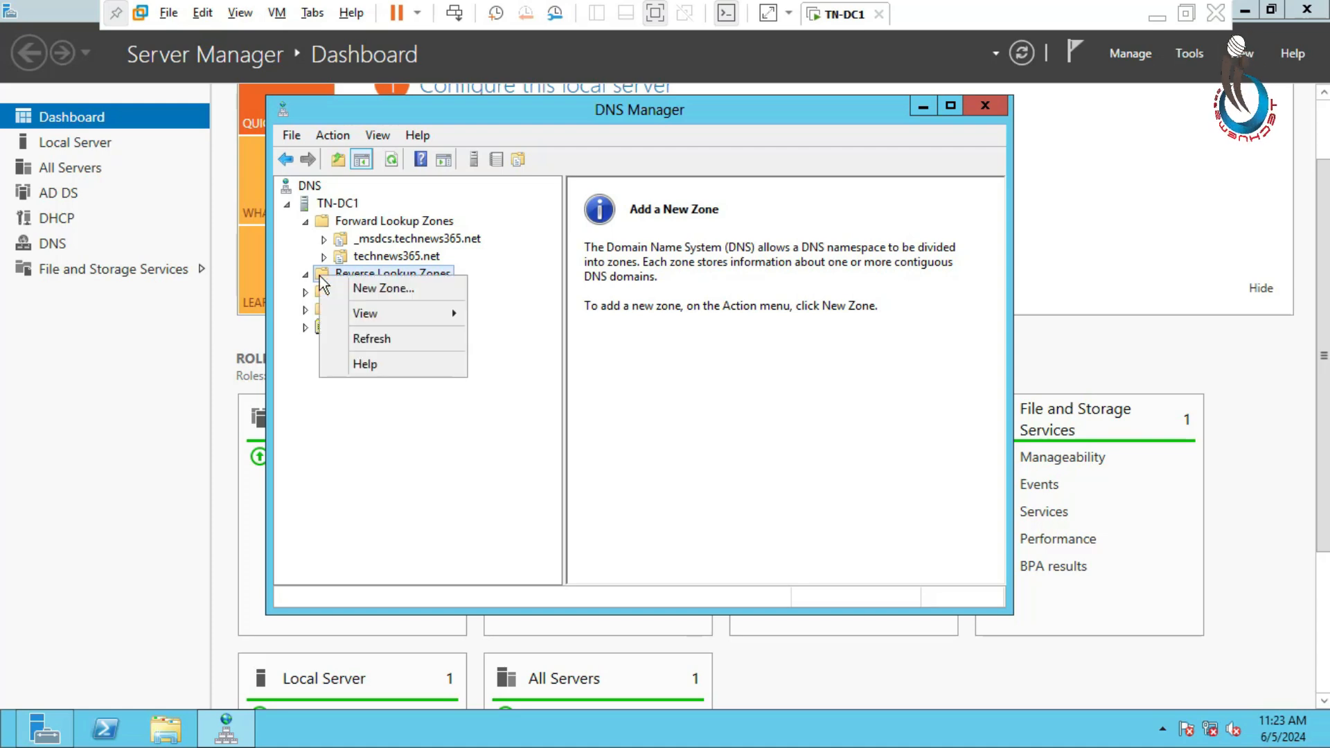
left_click(365, 289)
left_click_drag(395, 122, 667, 177)
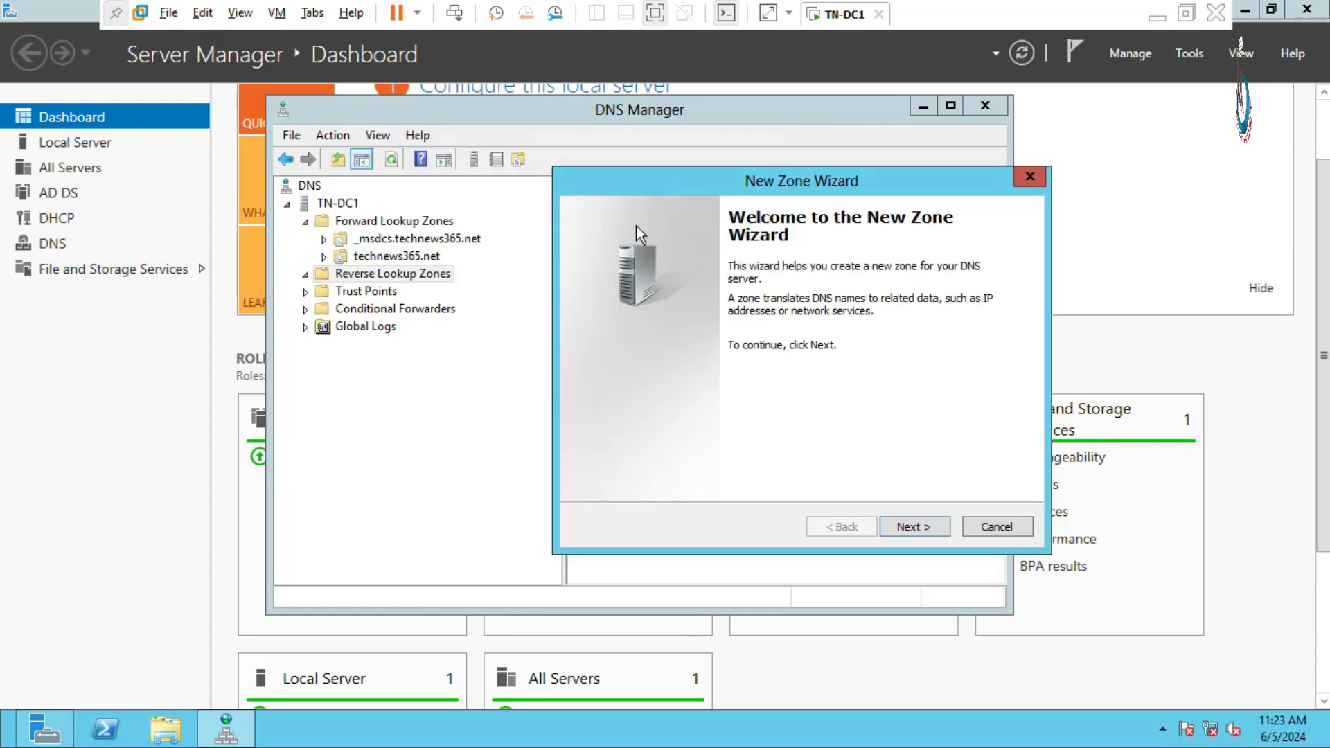
left_click(912, 530)
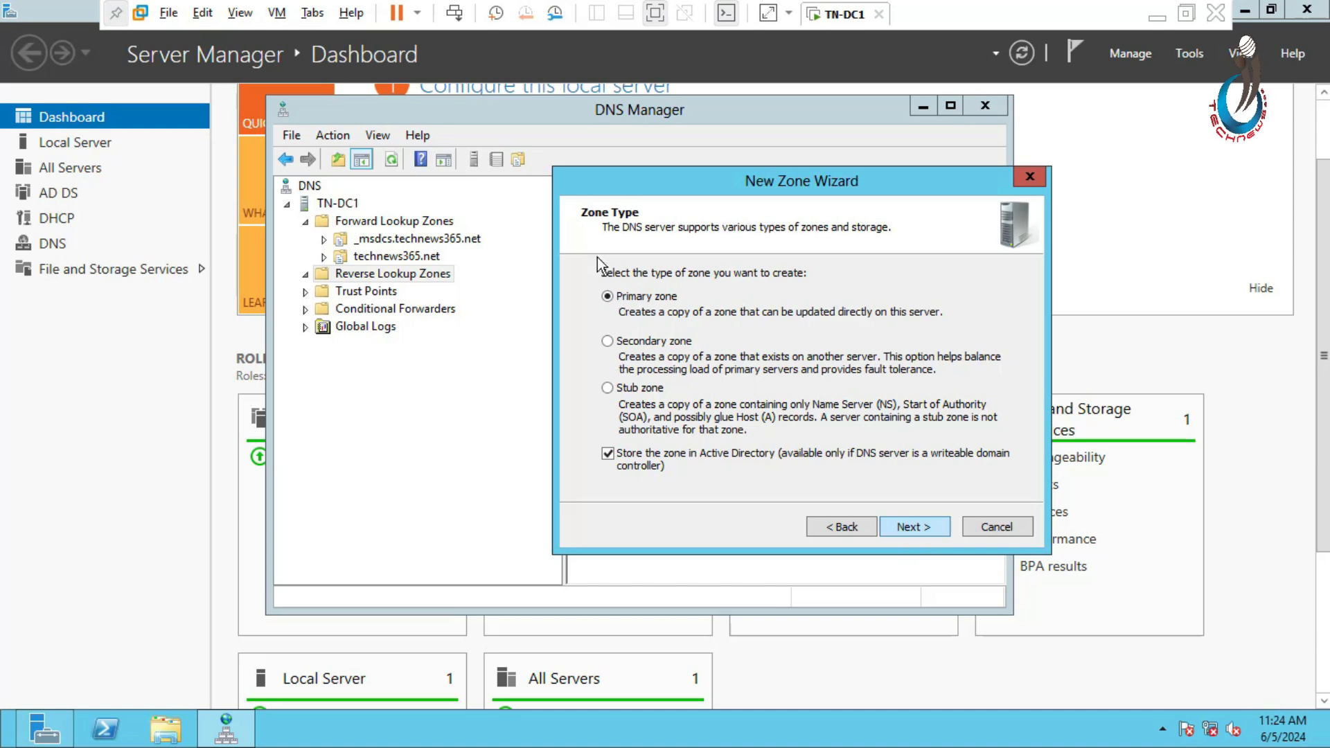
left_click(912, 528)
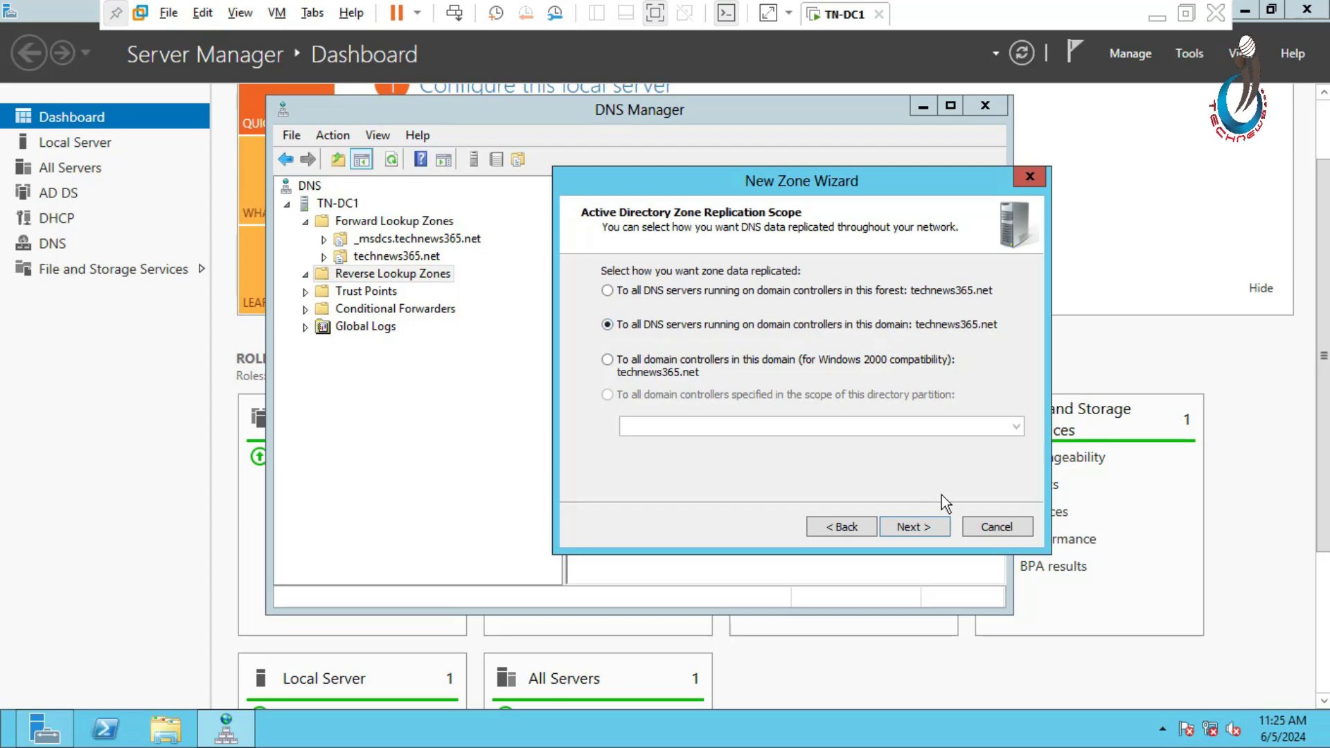
left_click(915, 528)
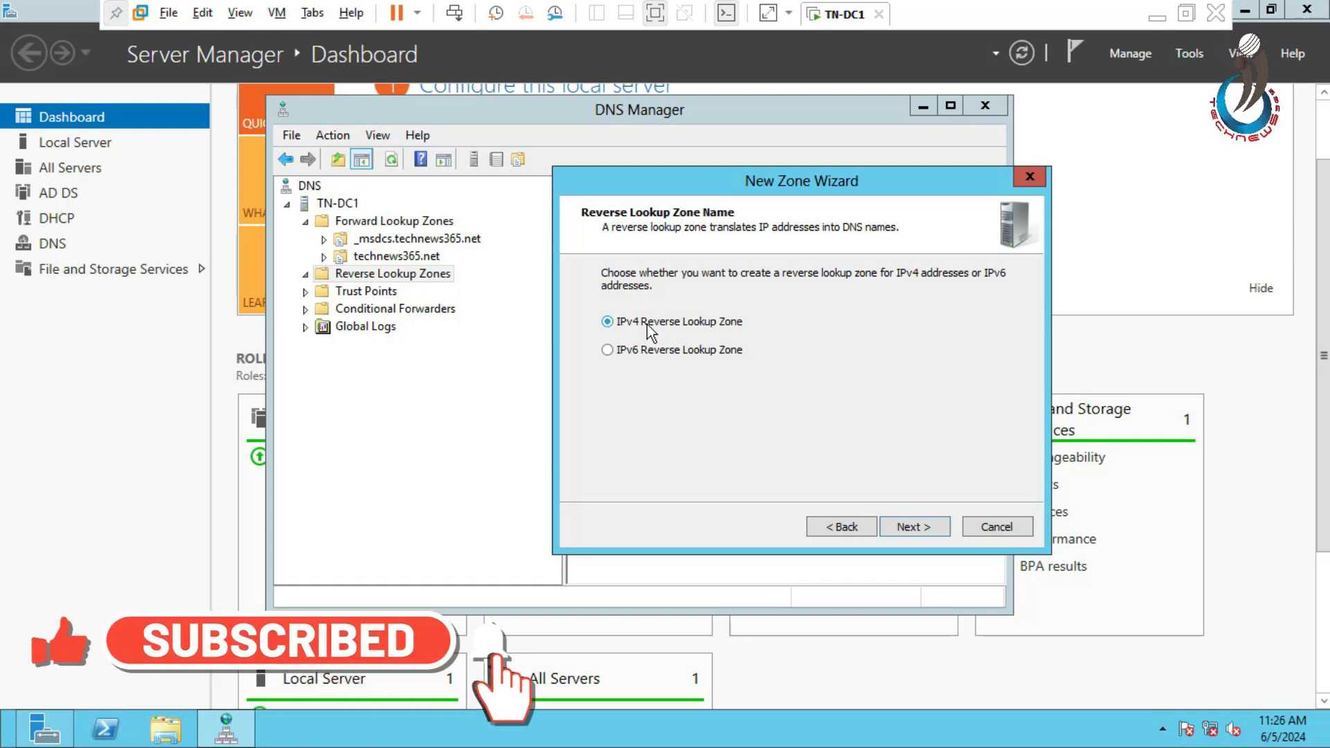
left_click(916, 526)
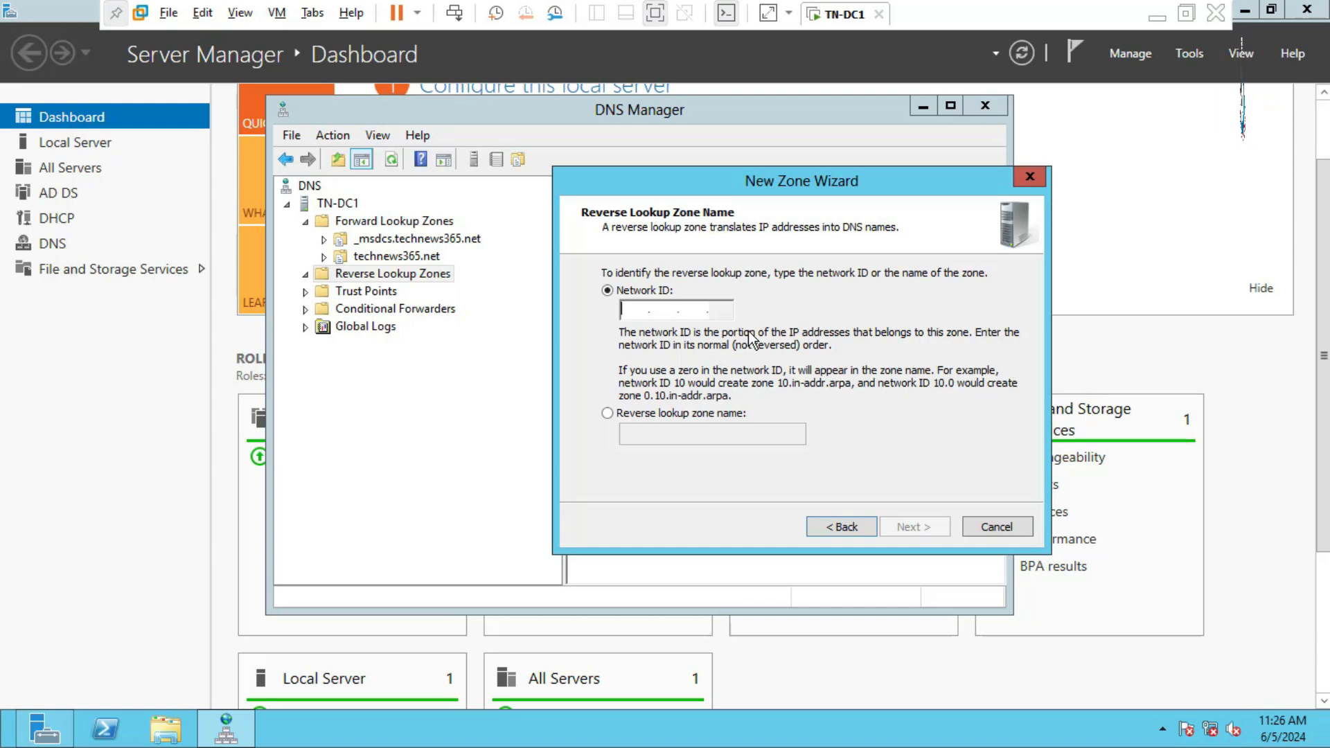
Step: Set the reverse zone's network ID to 10, allow both nonsecure and secure dynamic updates, and finish creating the zone
type("10")
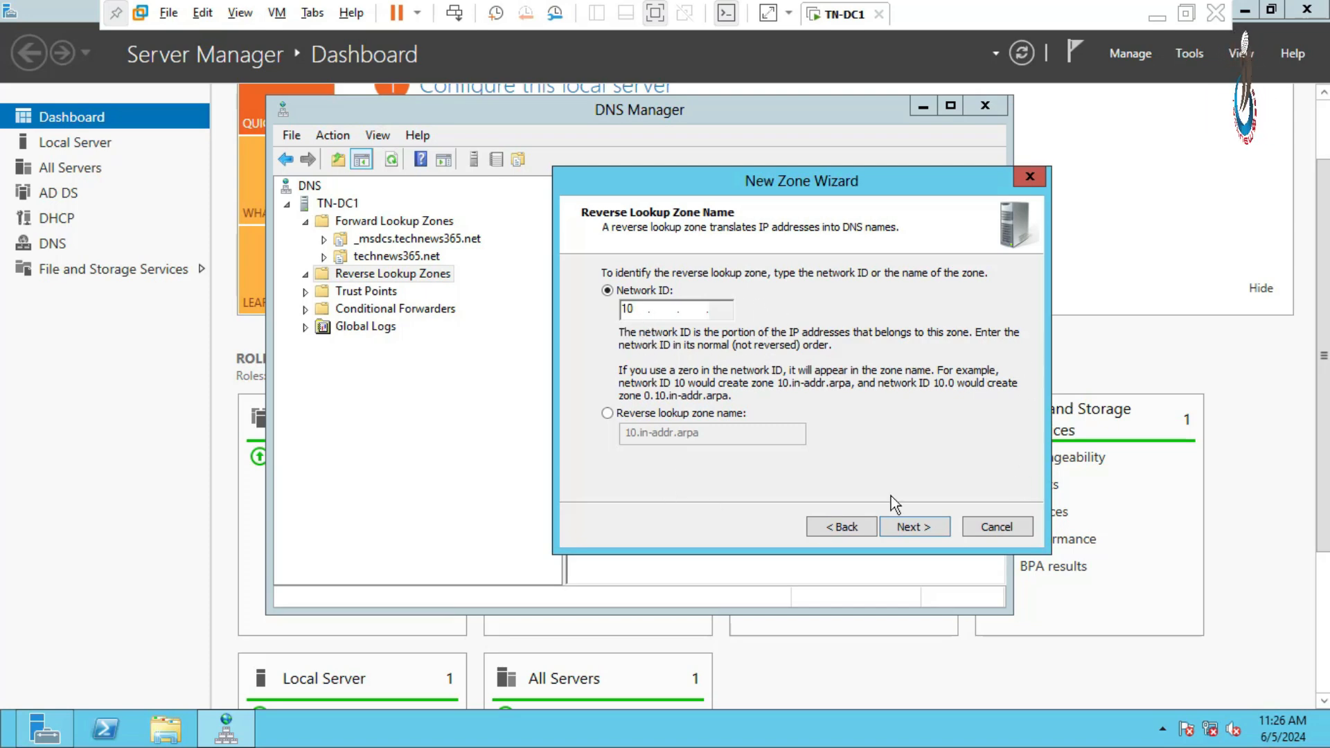
left_click(917, 528)
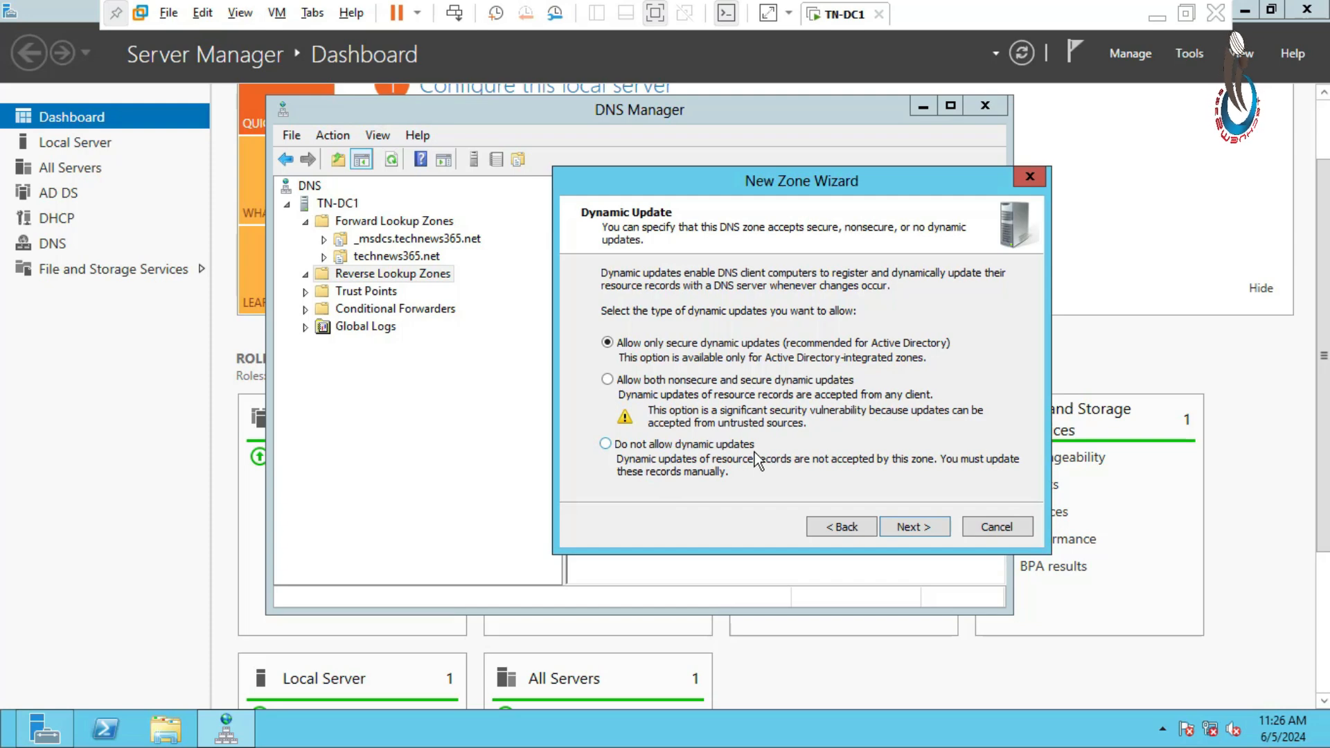
left_click(608, 379)
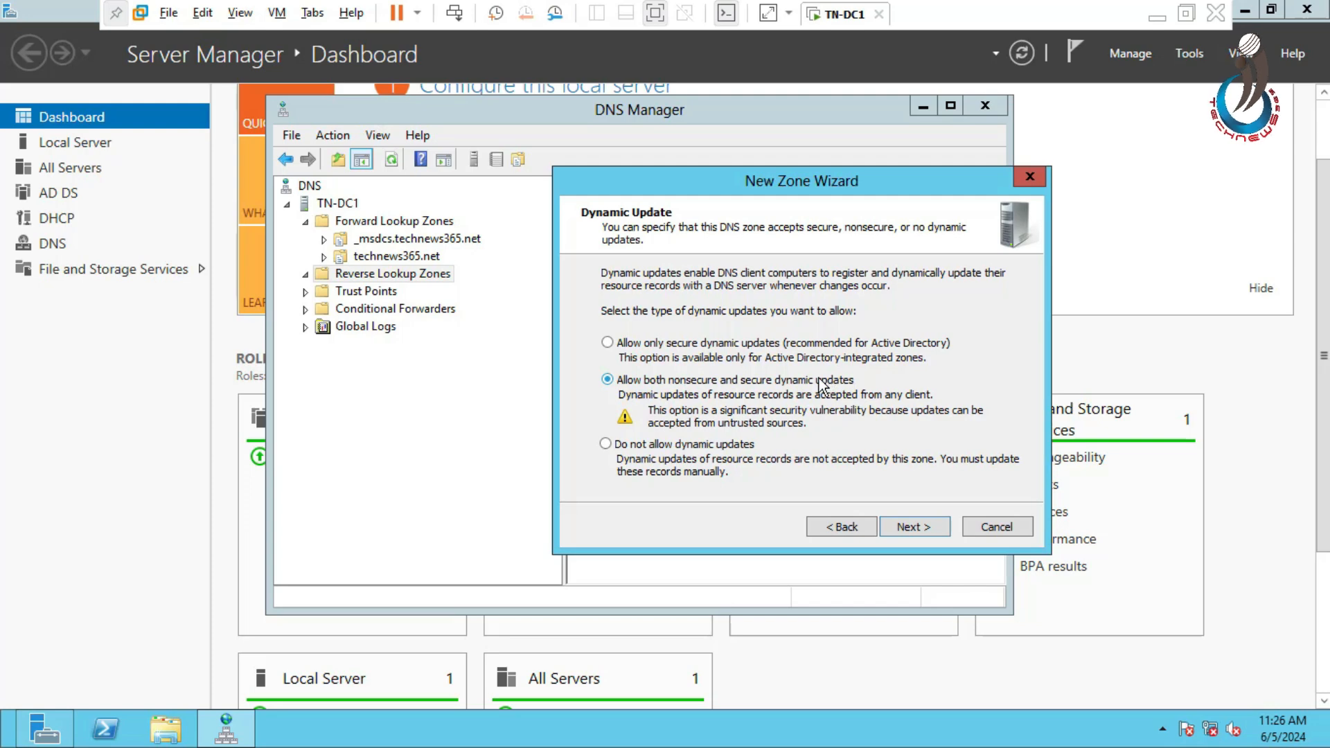
left_click(914, 528)
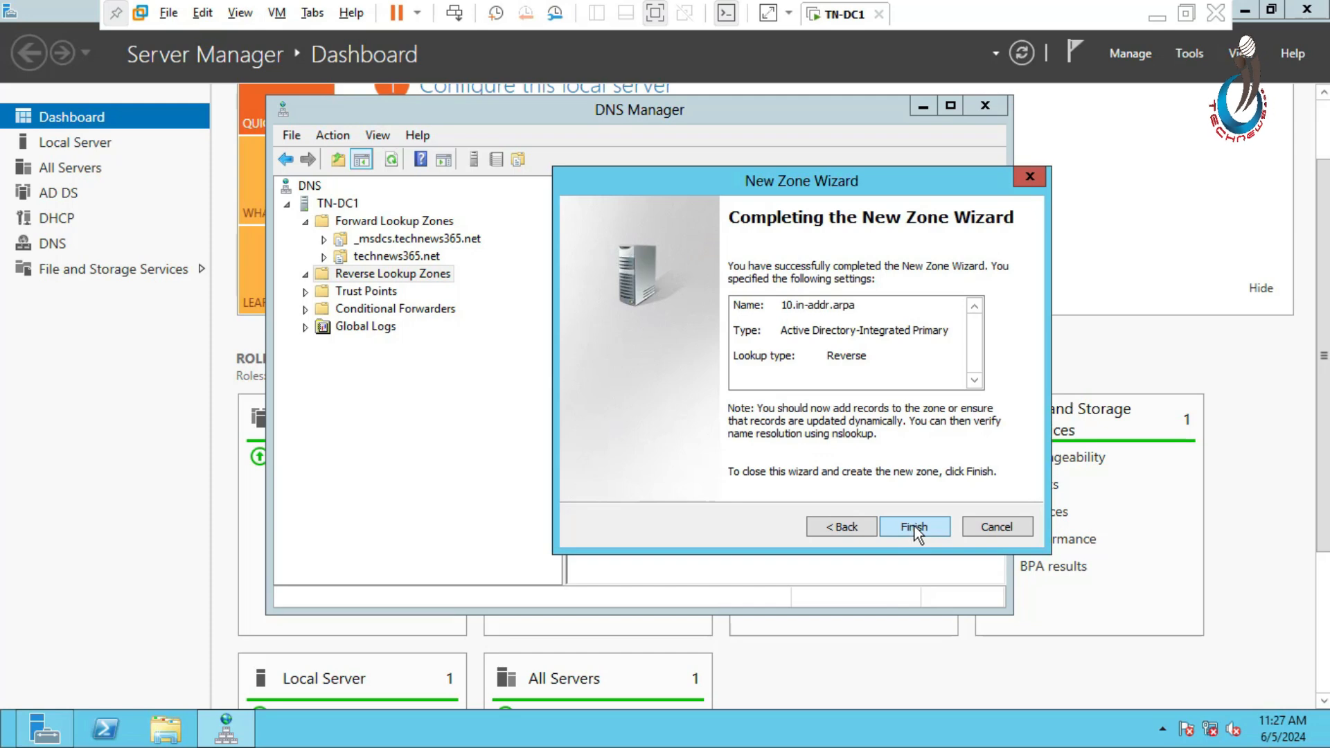
left_click(916, 528)
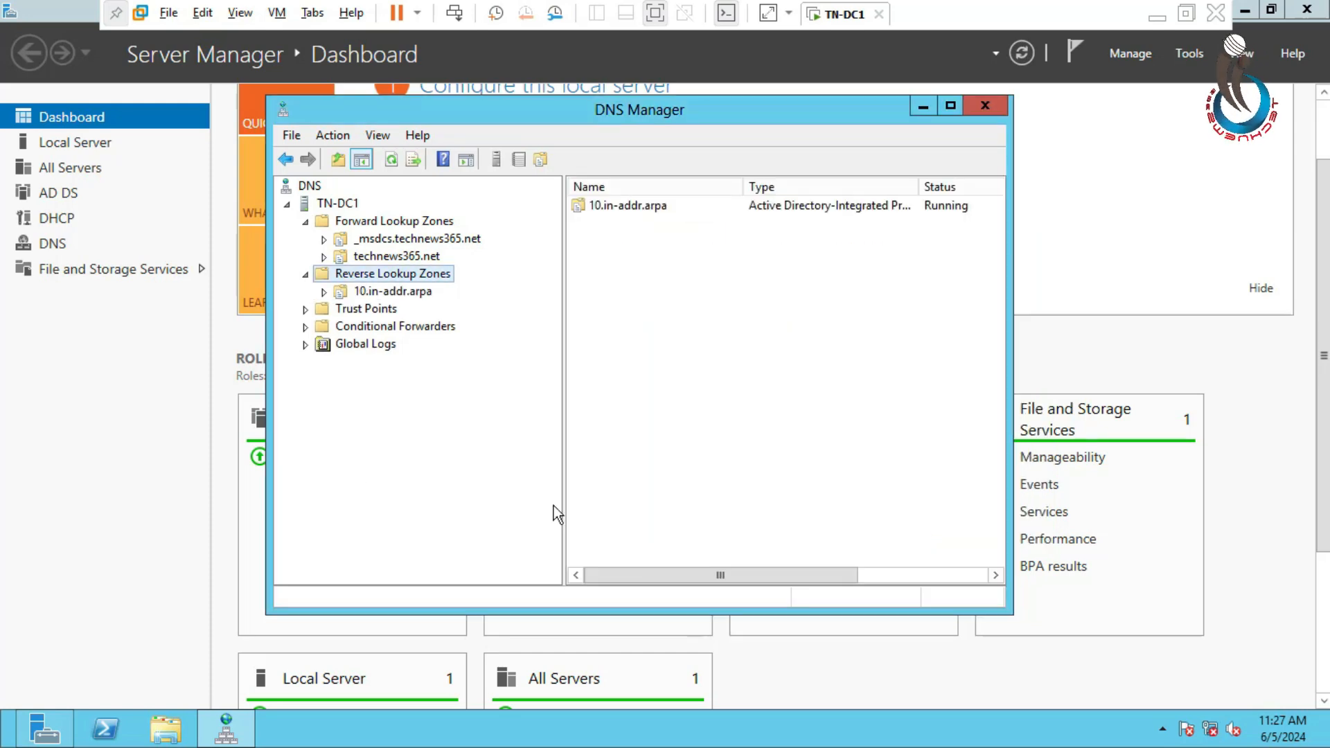
Step: Inspect the records in the 10.in-addr.arpa zone and compare the forward and reverse zone lists
left_click(388, 291)
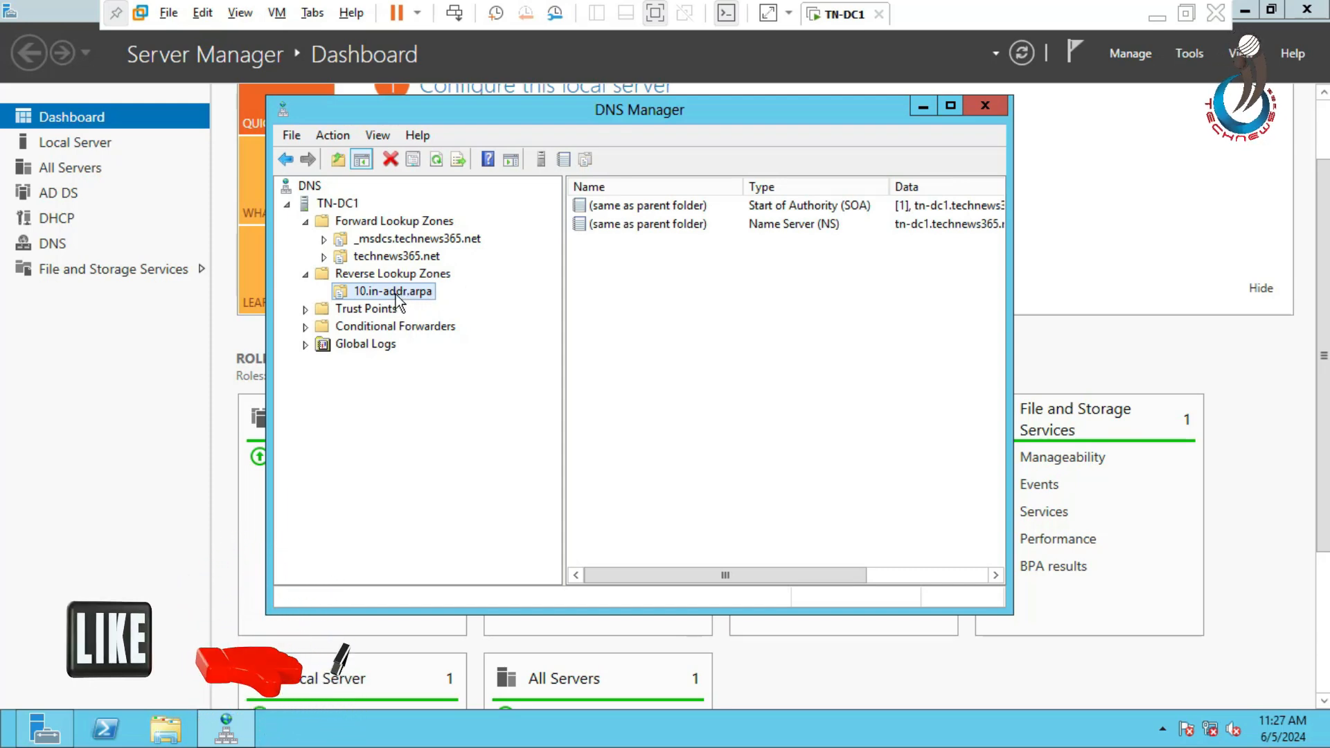
left_click(362, 221)
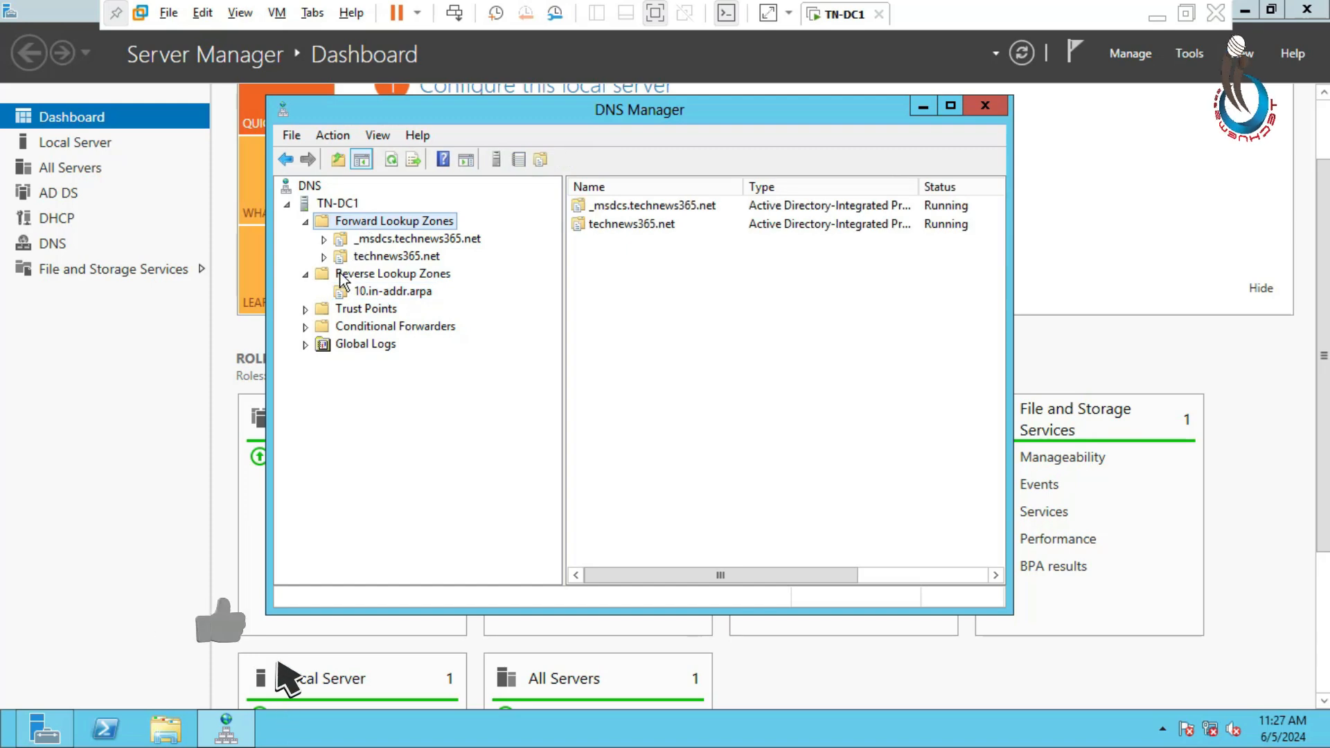
left_click(373, 274)
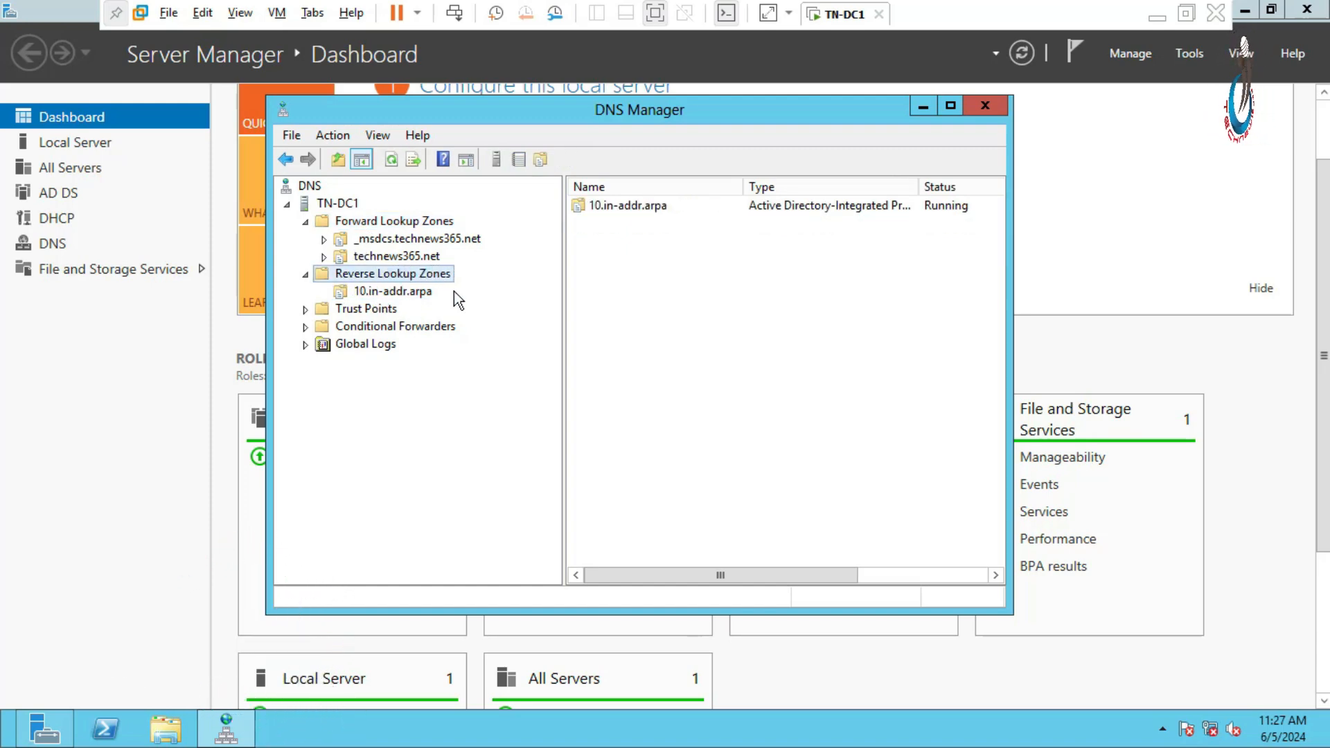
Step: Start a new host (A) record in the technews365.net forward zone and name it TN-DC3
left_click(377, 257)
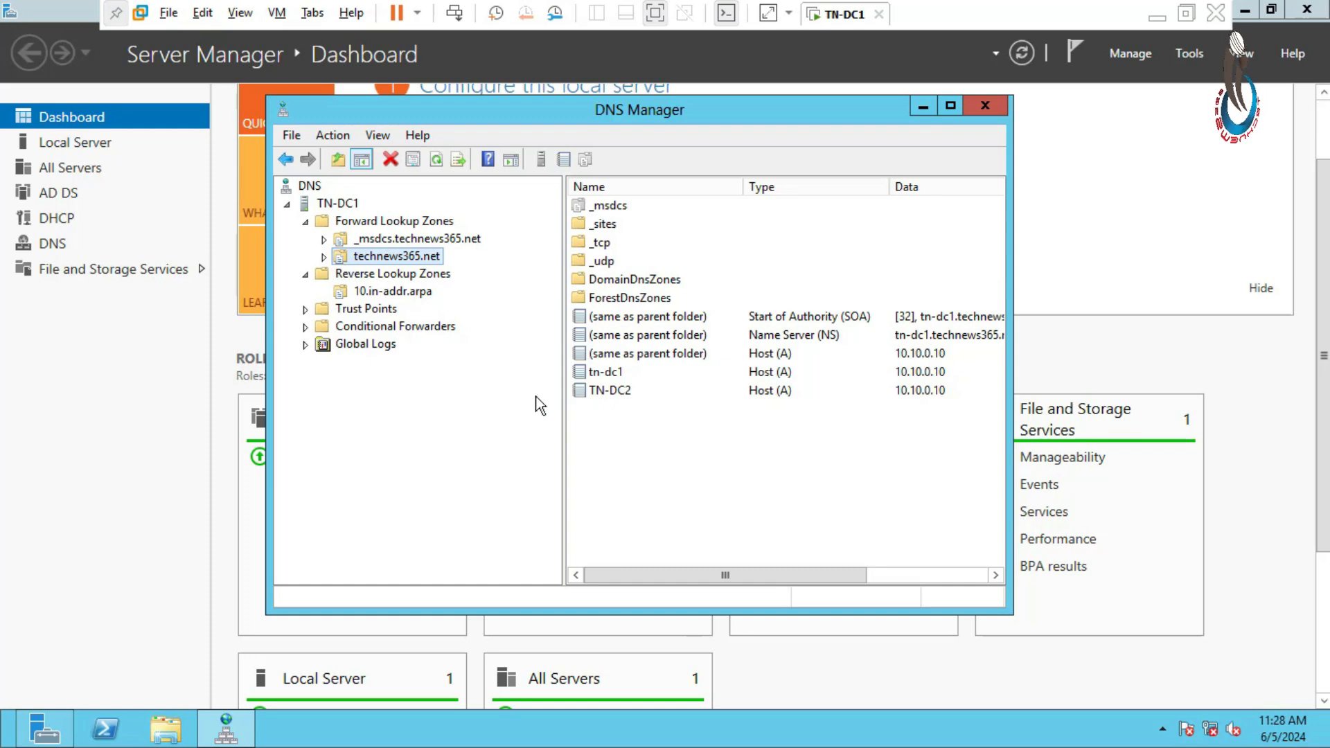
right_click(611, 420)
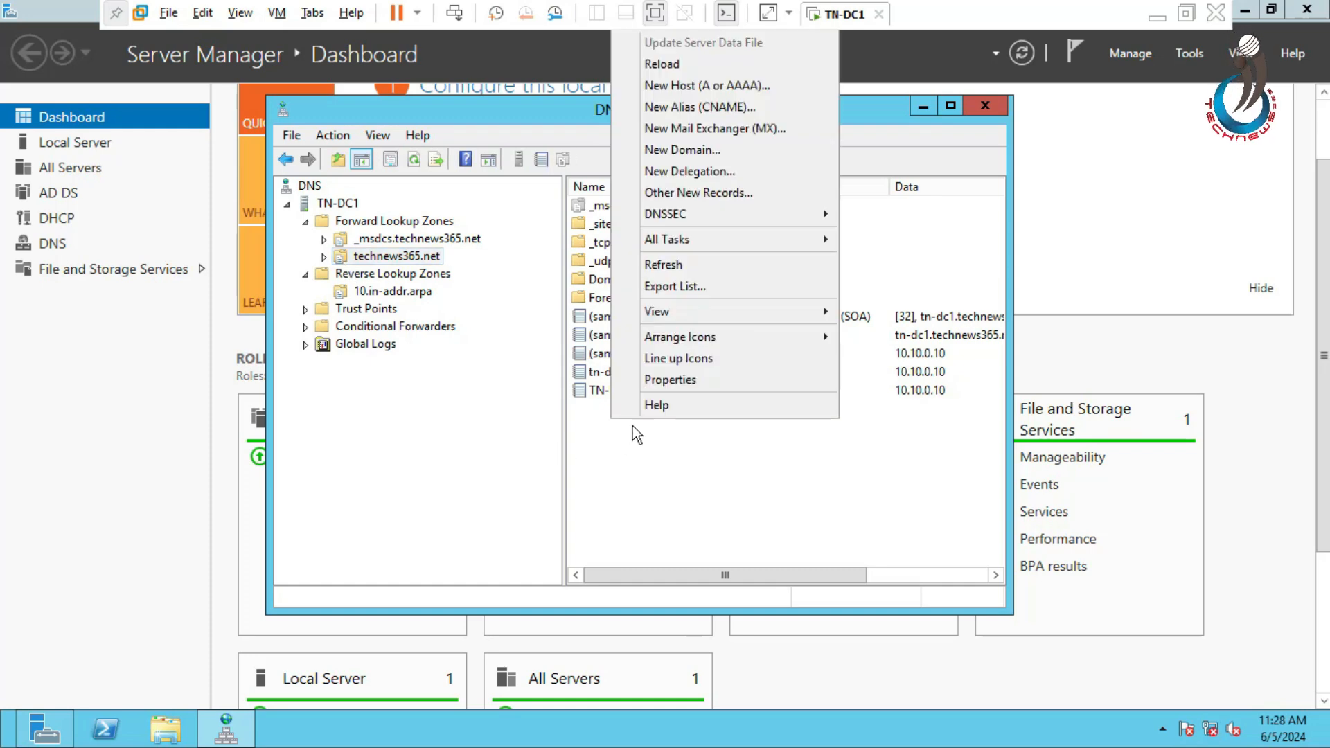
left_click(662, 85)
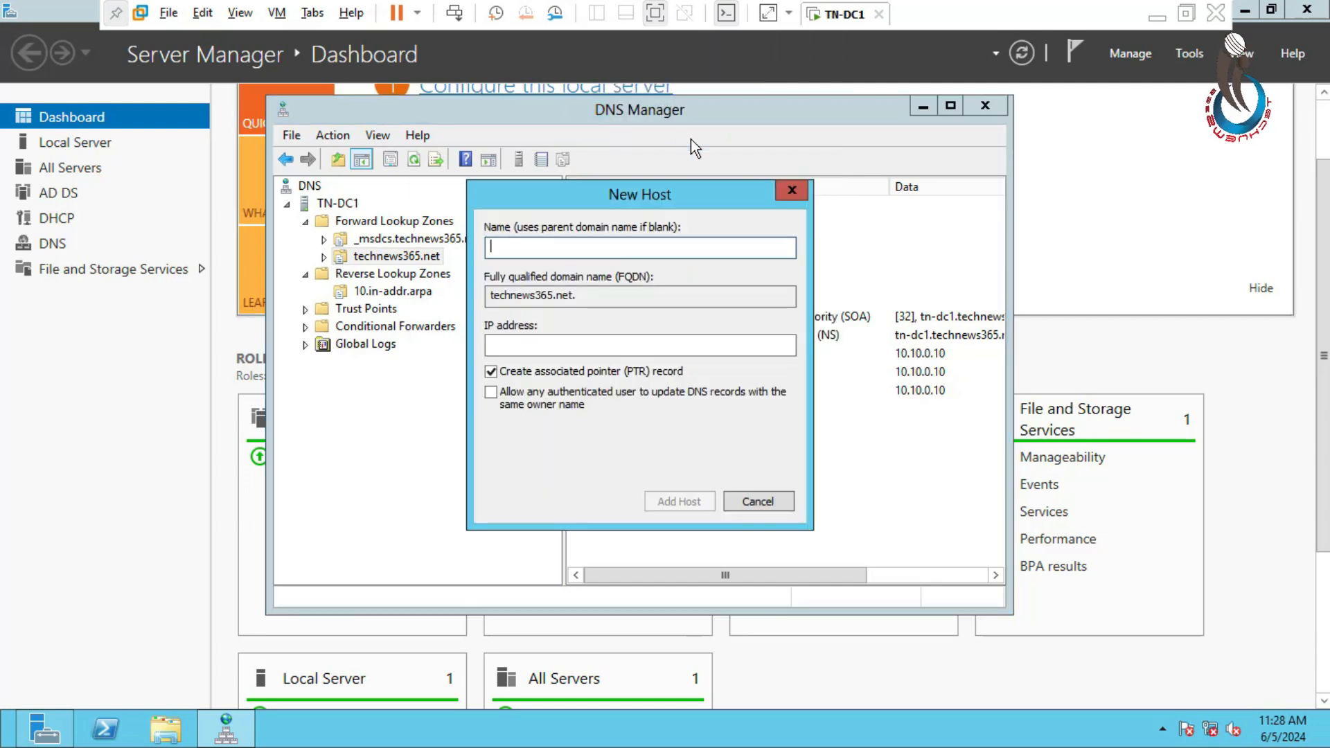
left_click_drag(583, 188, 558, 185)
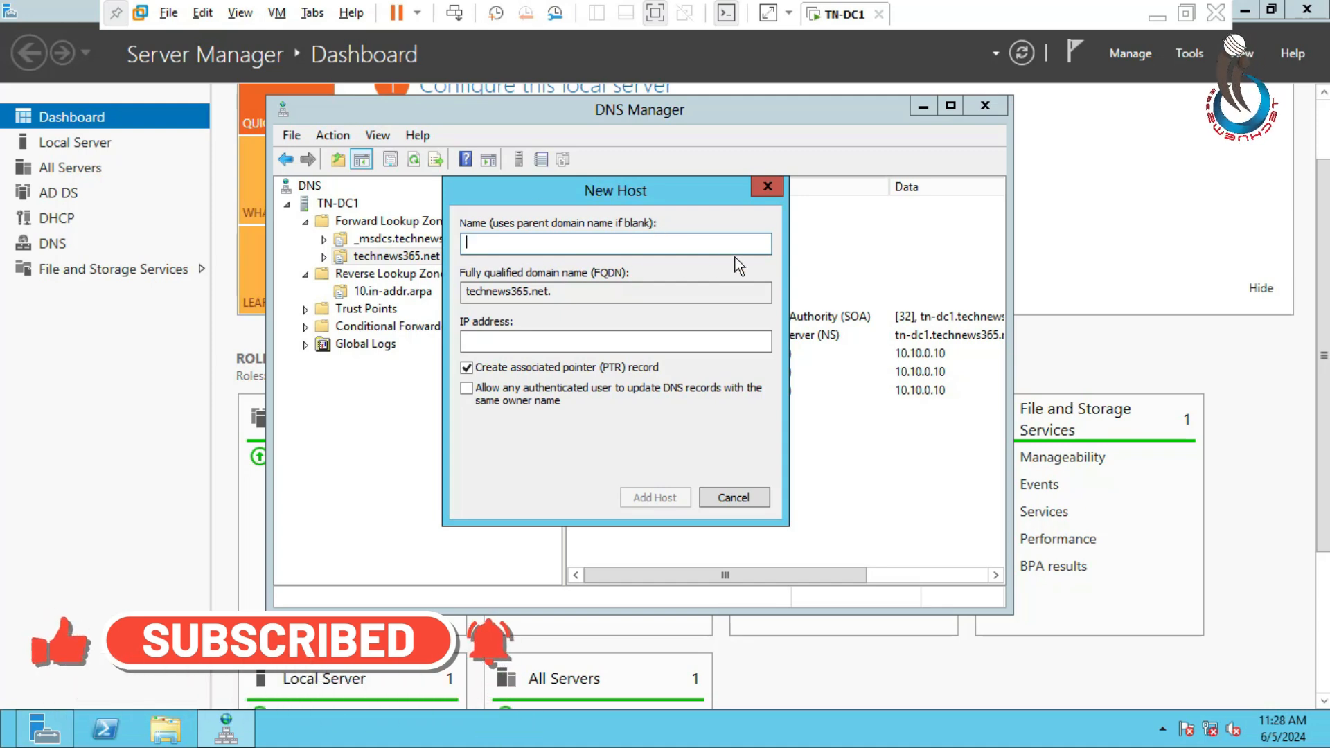
type("TN-")
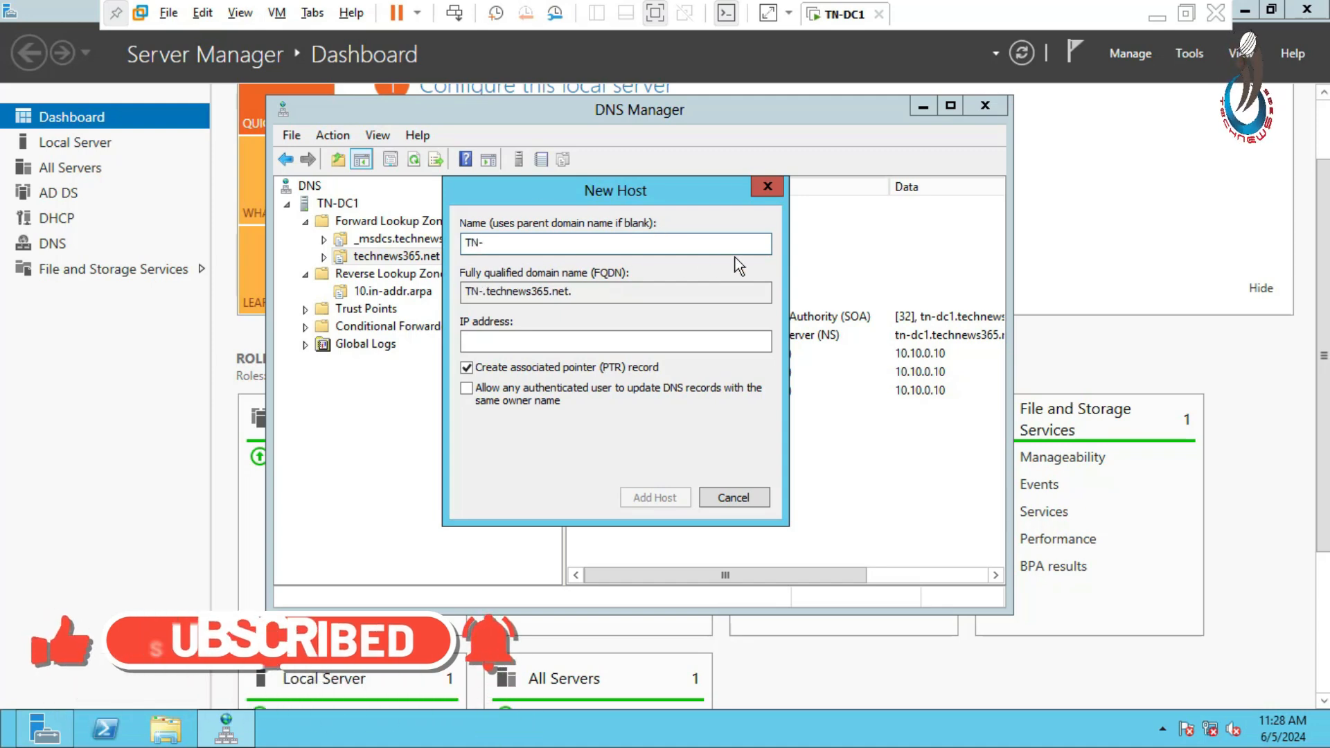
type("DC3")
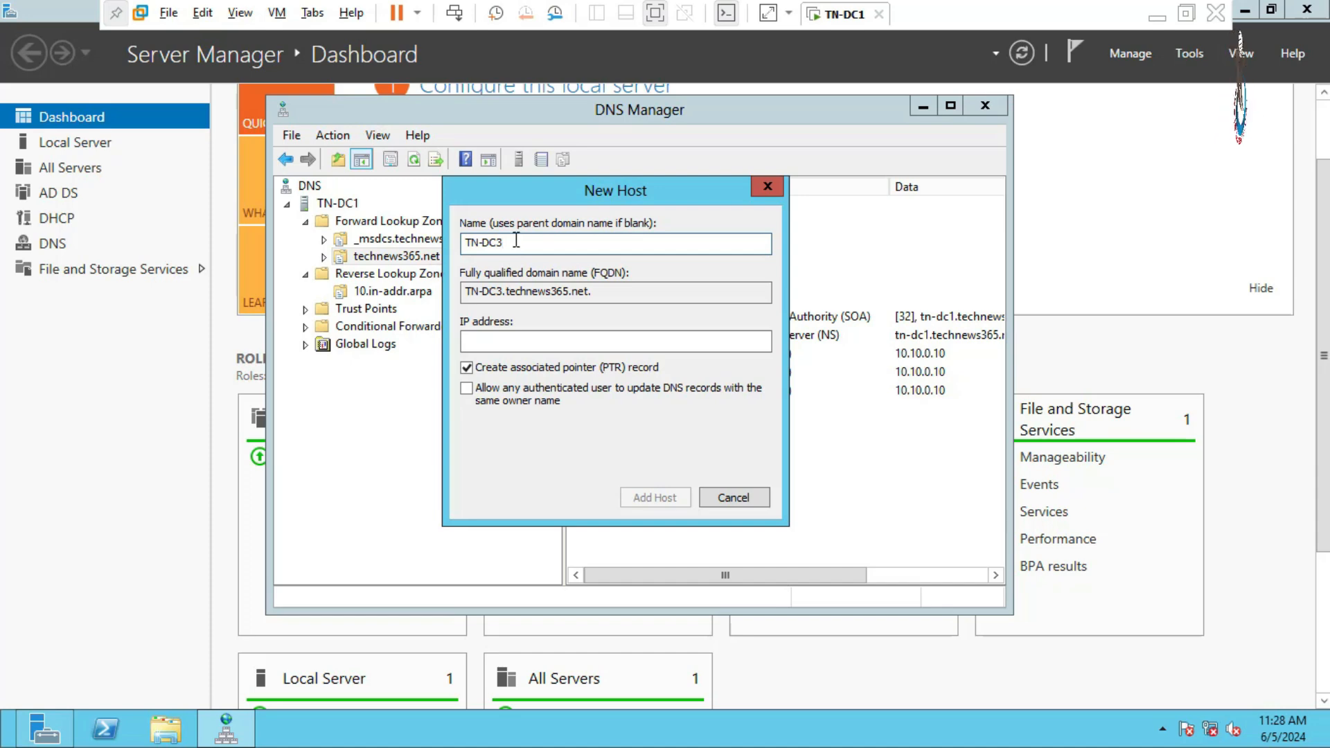
left_click_drag(512, 242, 463, 242)
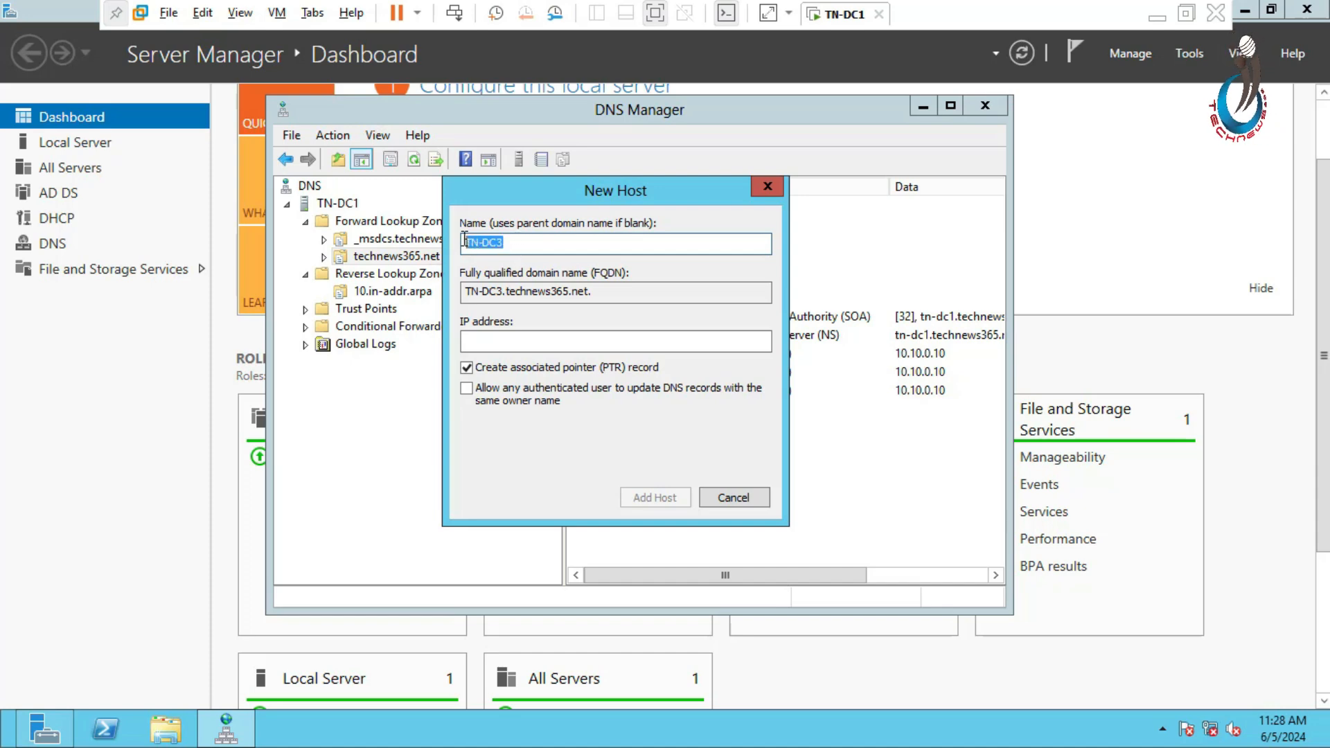
left_click(527, 244)
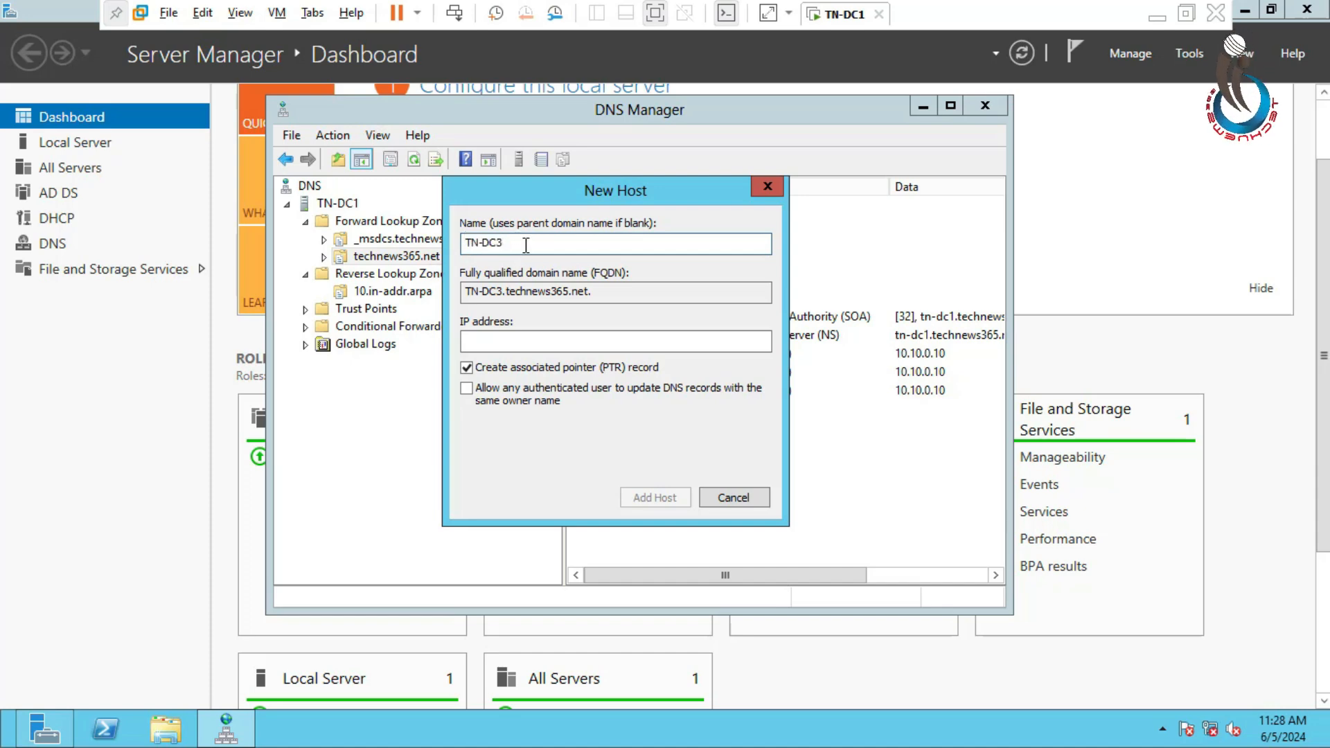
Step: Set the new TN-DC3 host's IP address to 10.10.0.11
left_click(497, 340)
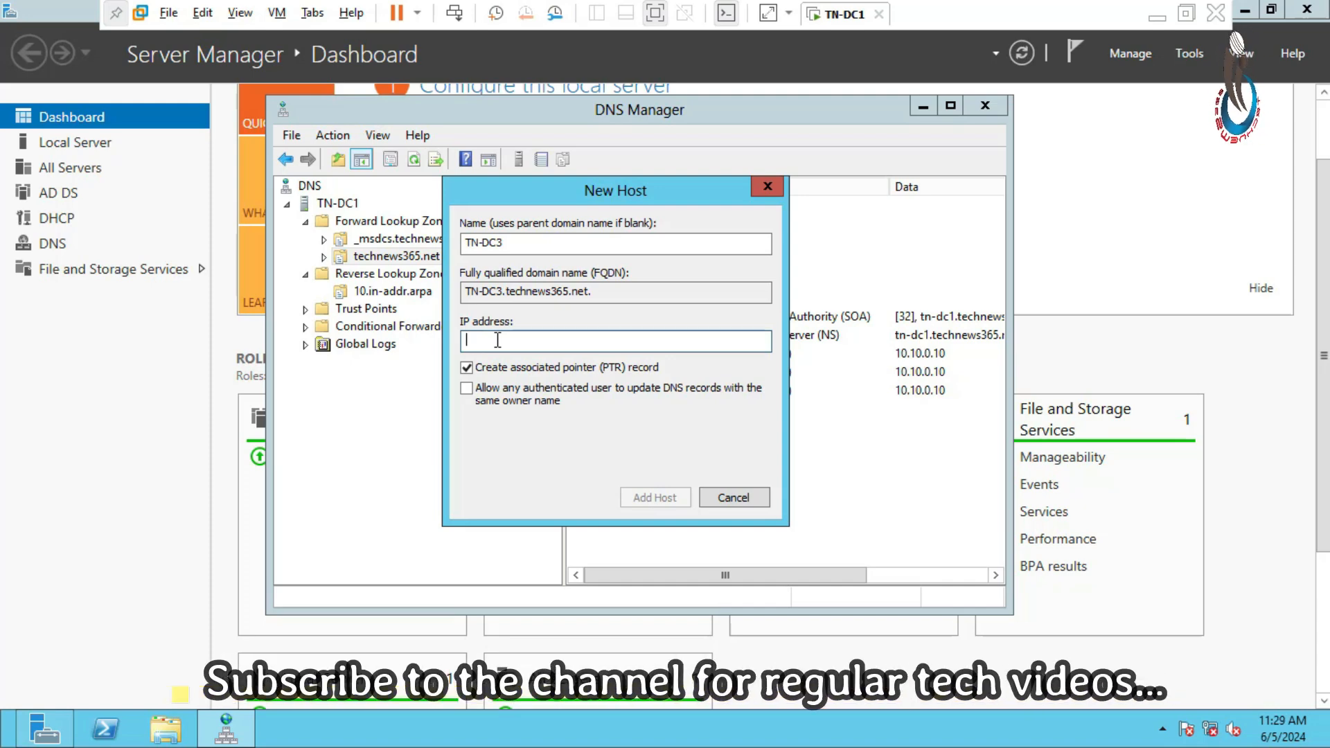
type("10.")
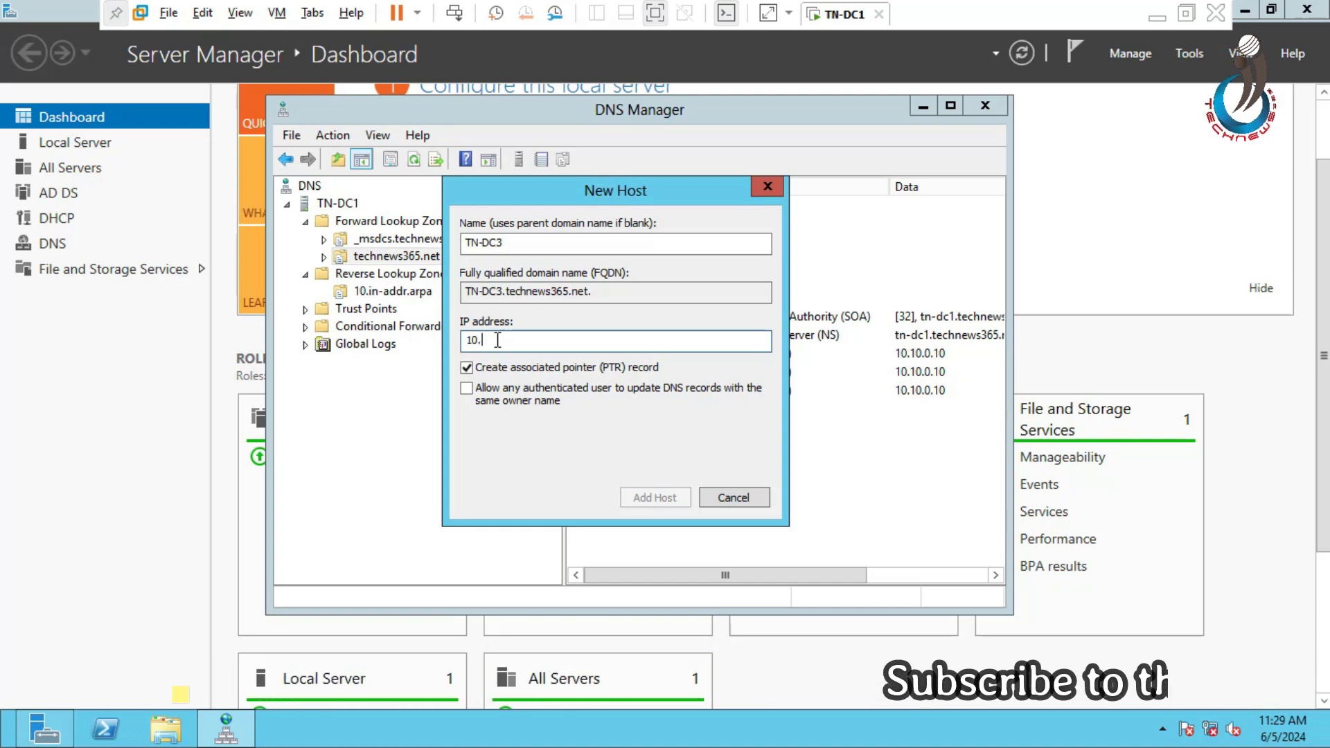
type("10.0.0")
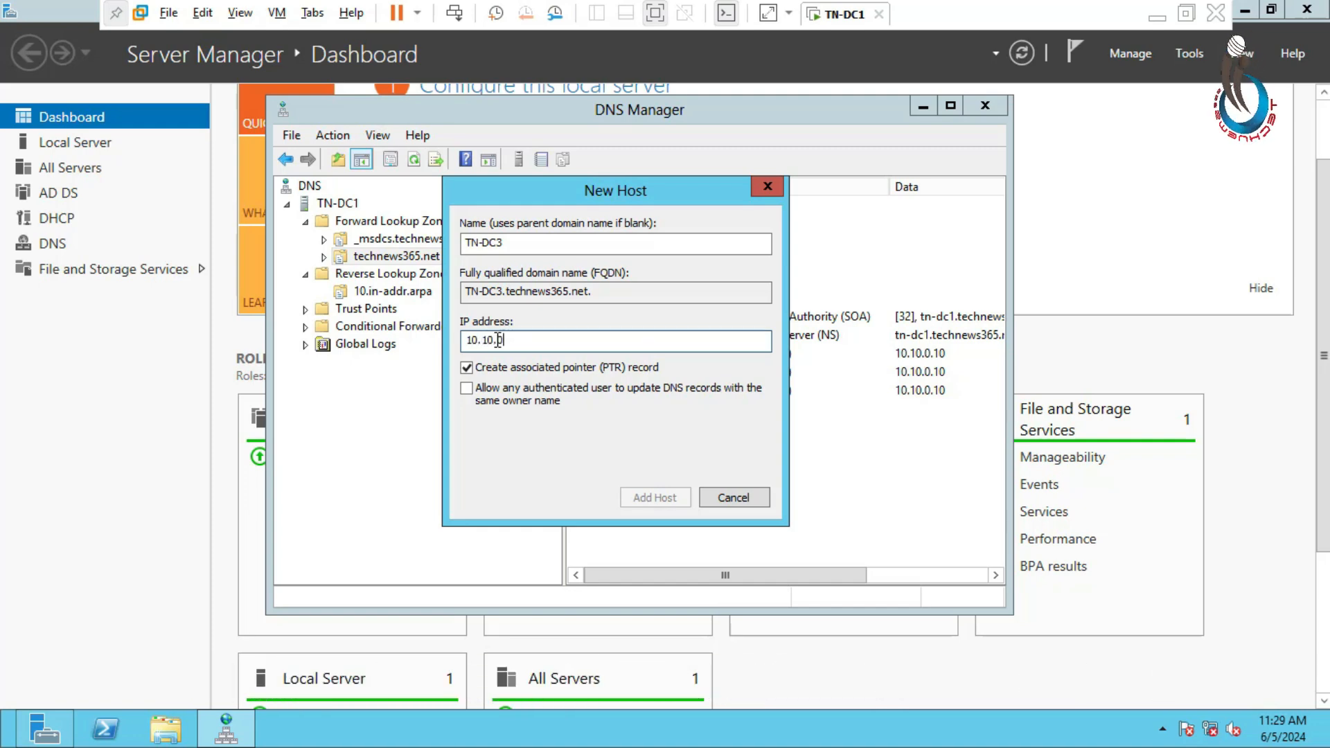
type("11")
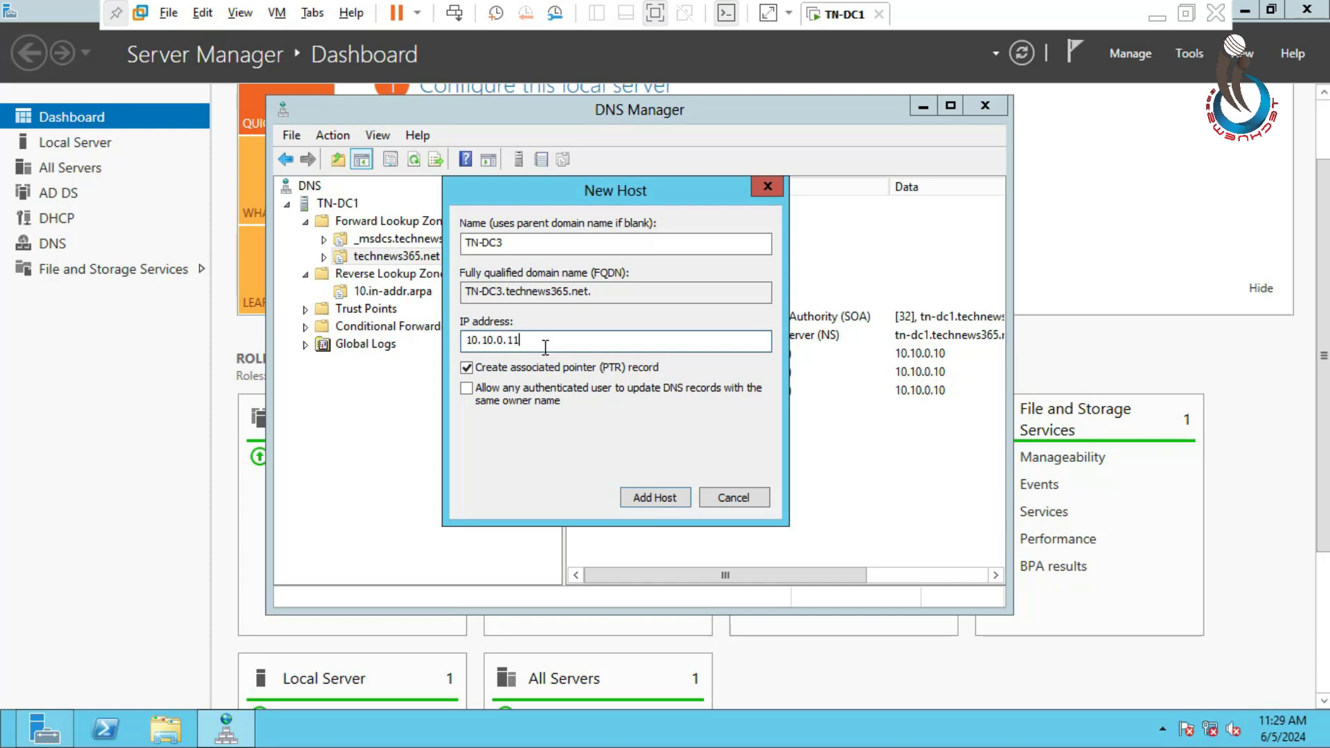
Step: Add the TN-DC3 host with creation of the associated pointer (PTR) record enabled, and finish adding hosts
left_click(515, 246)
double_click(482, 241)
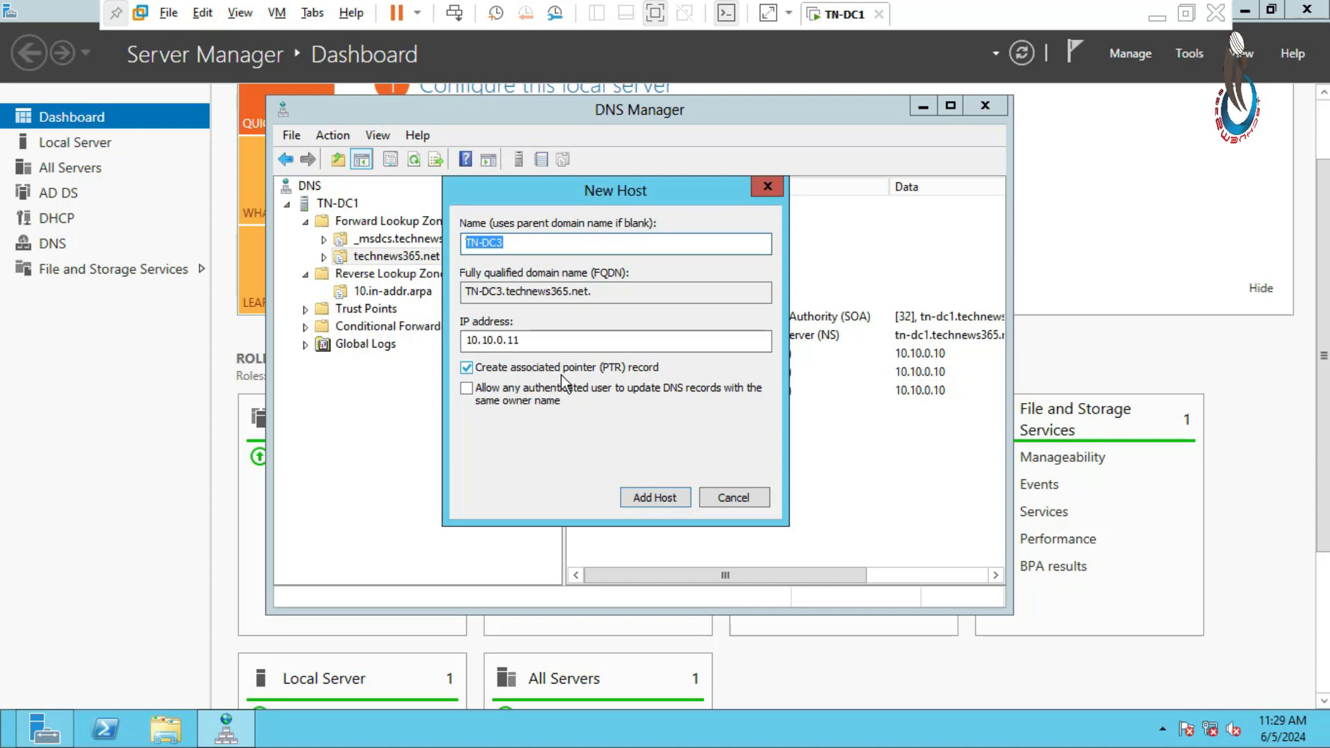
left_click(467, 368)
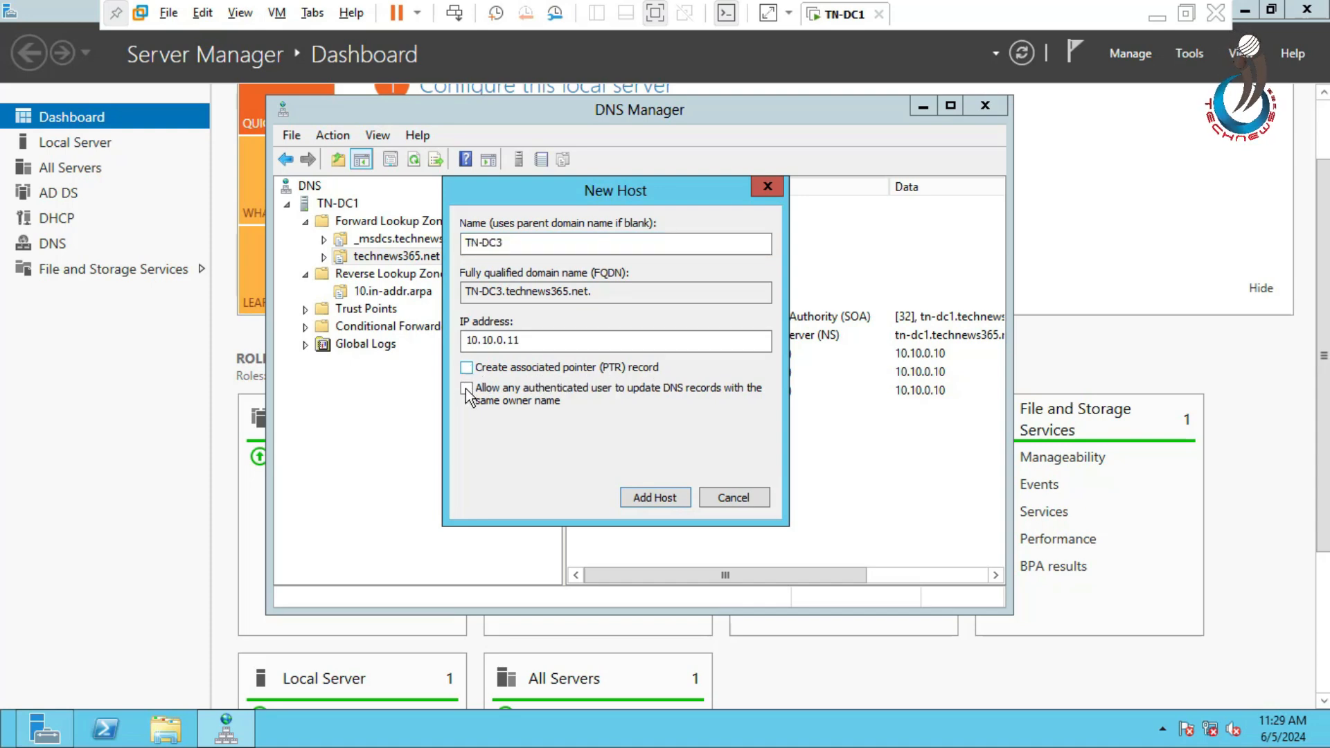
left_click(467, 368)
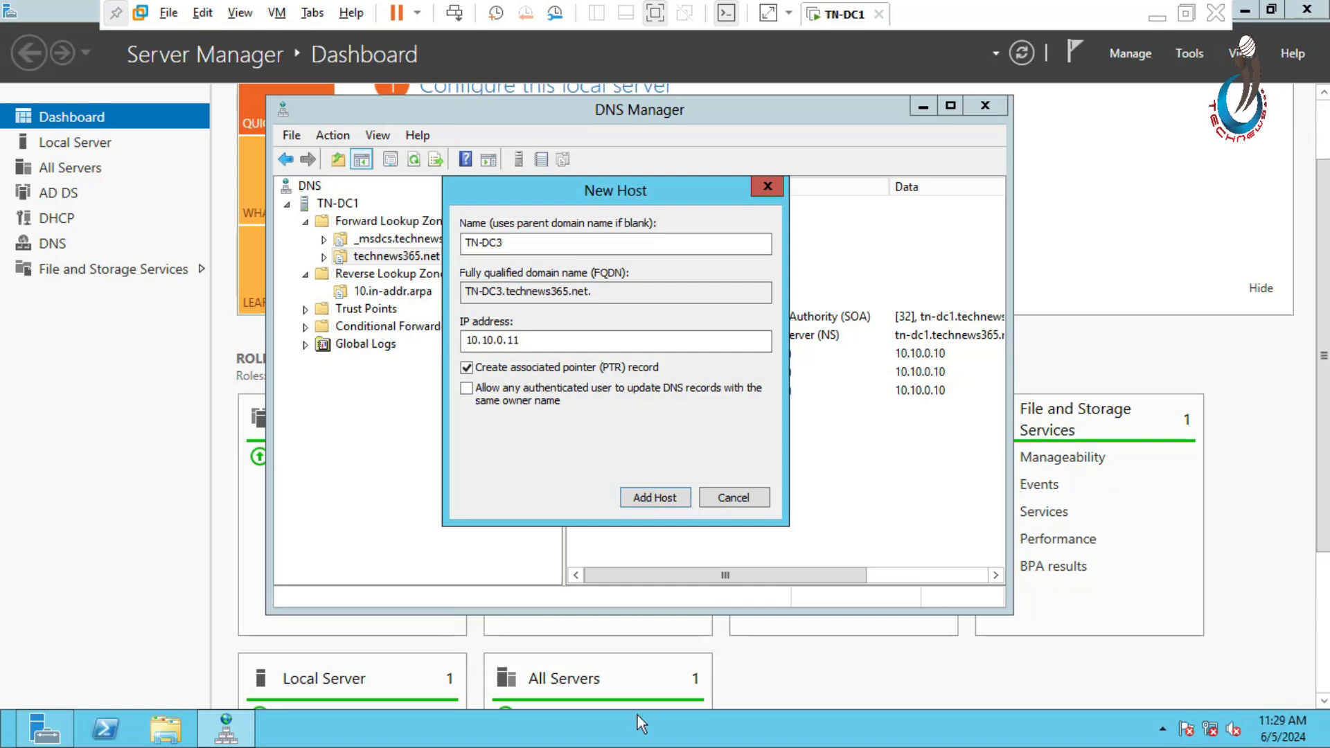
left_click(654, 498)
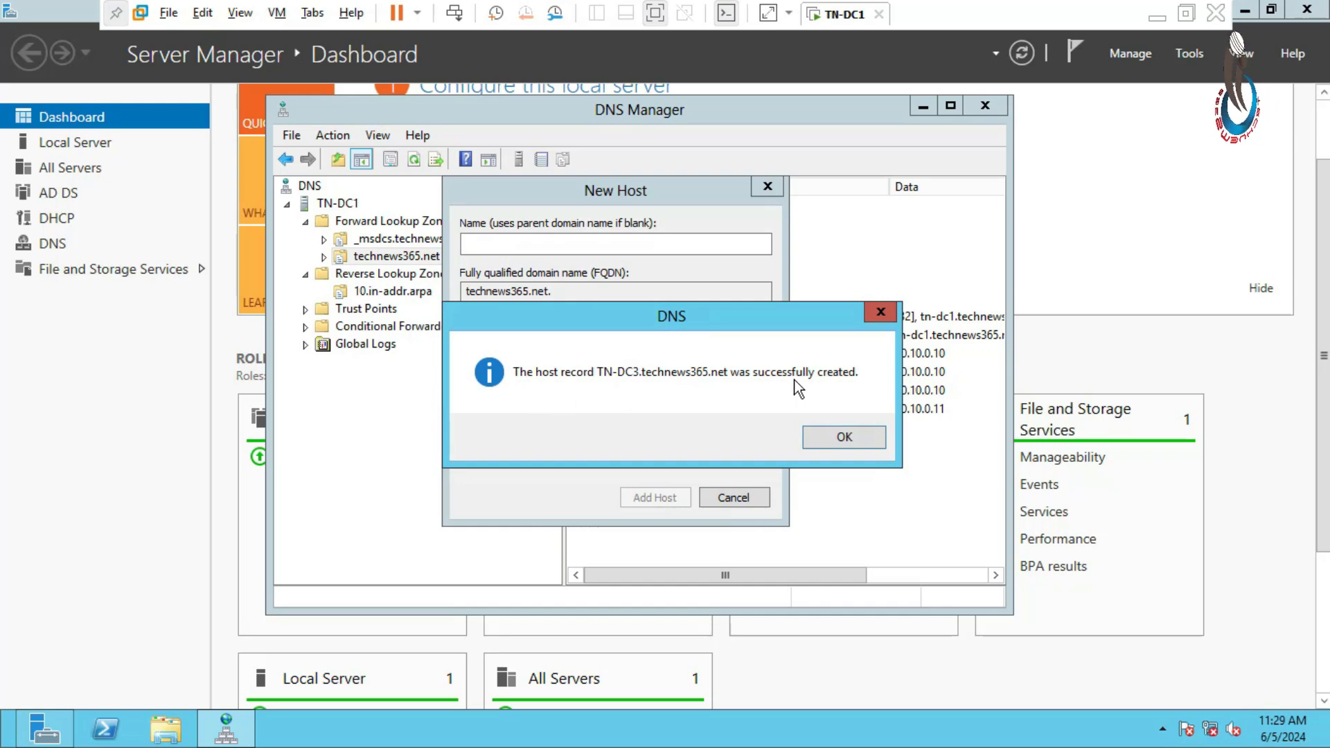
left_click(844, 437)
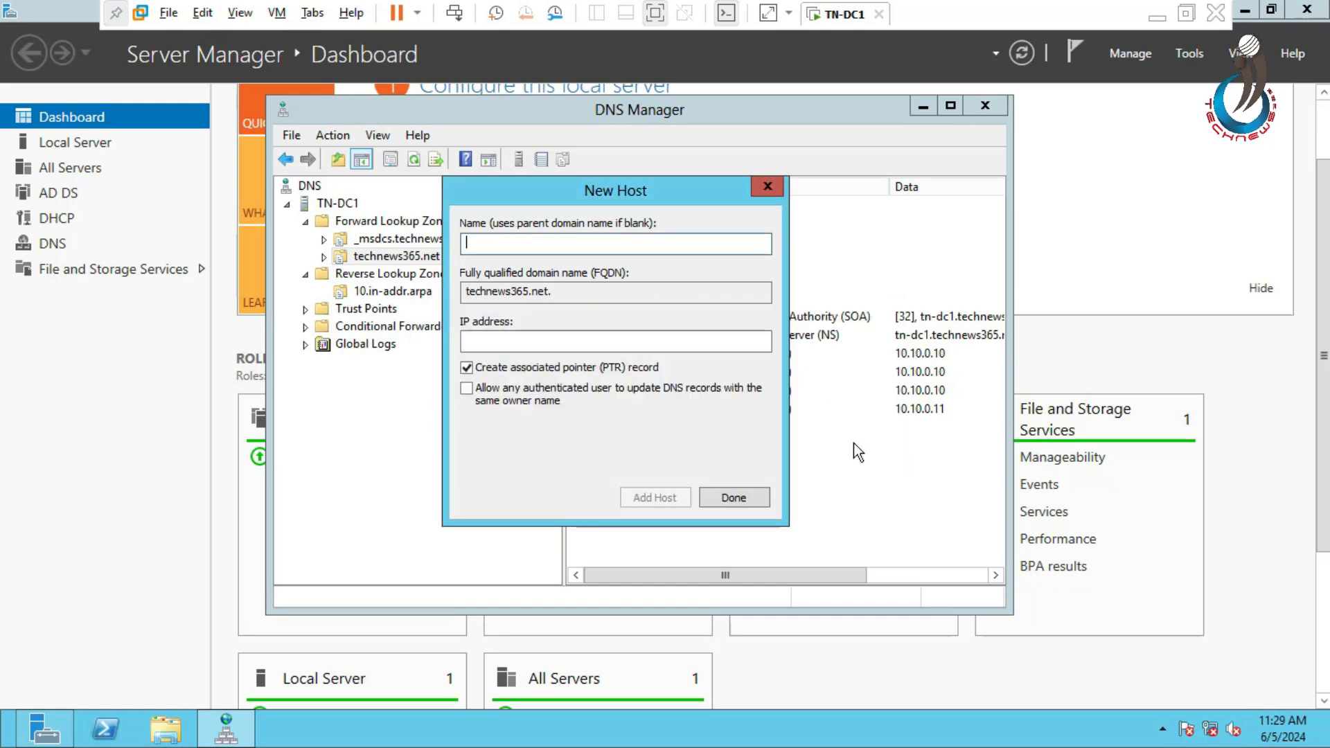
left_click(742, 499)
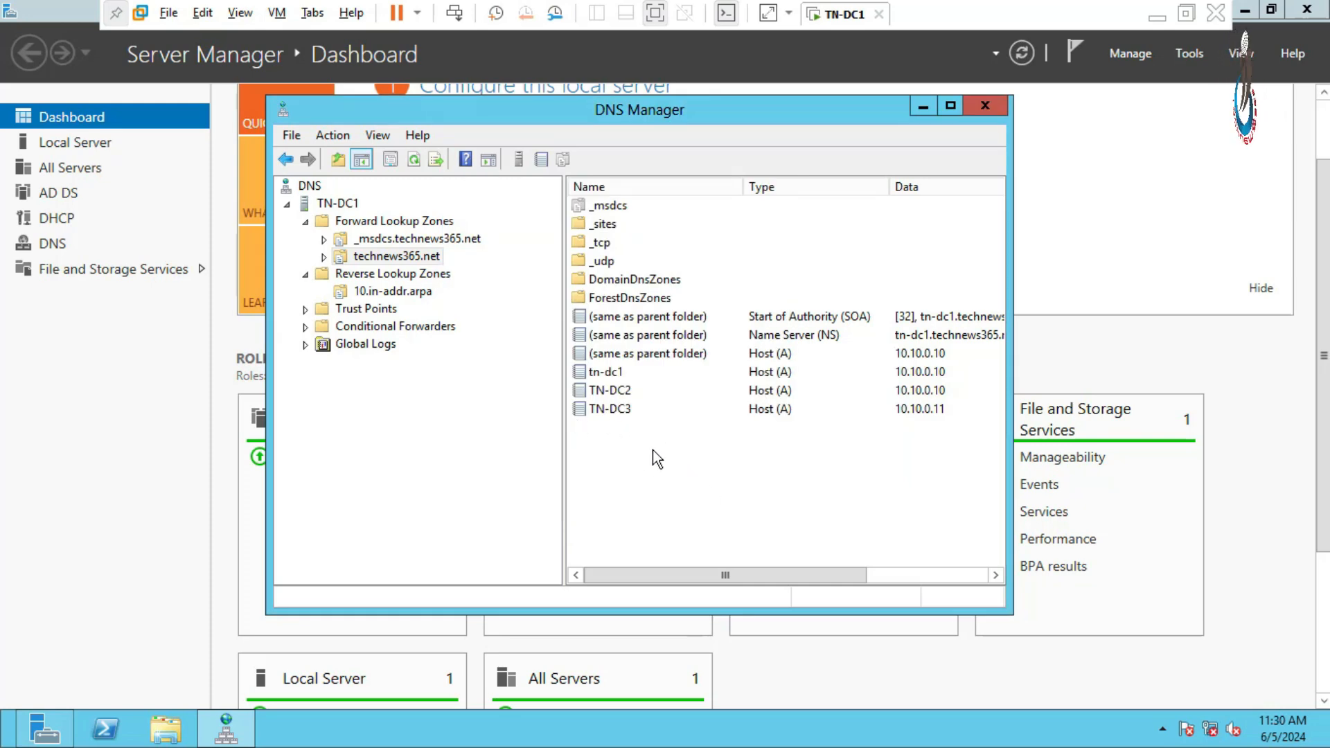
Step: Check the TN-DC3 host record, refresh the 10.in-addr.arpa reverse zone and examine its pointer record for 10.10.0.11
left_click(608, 410)
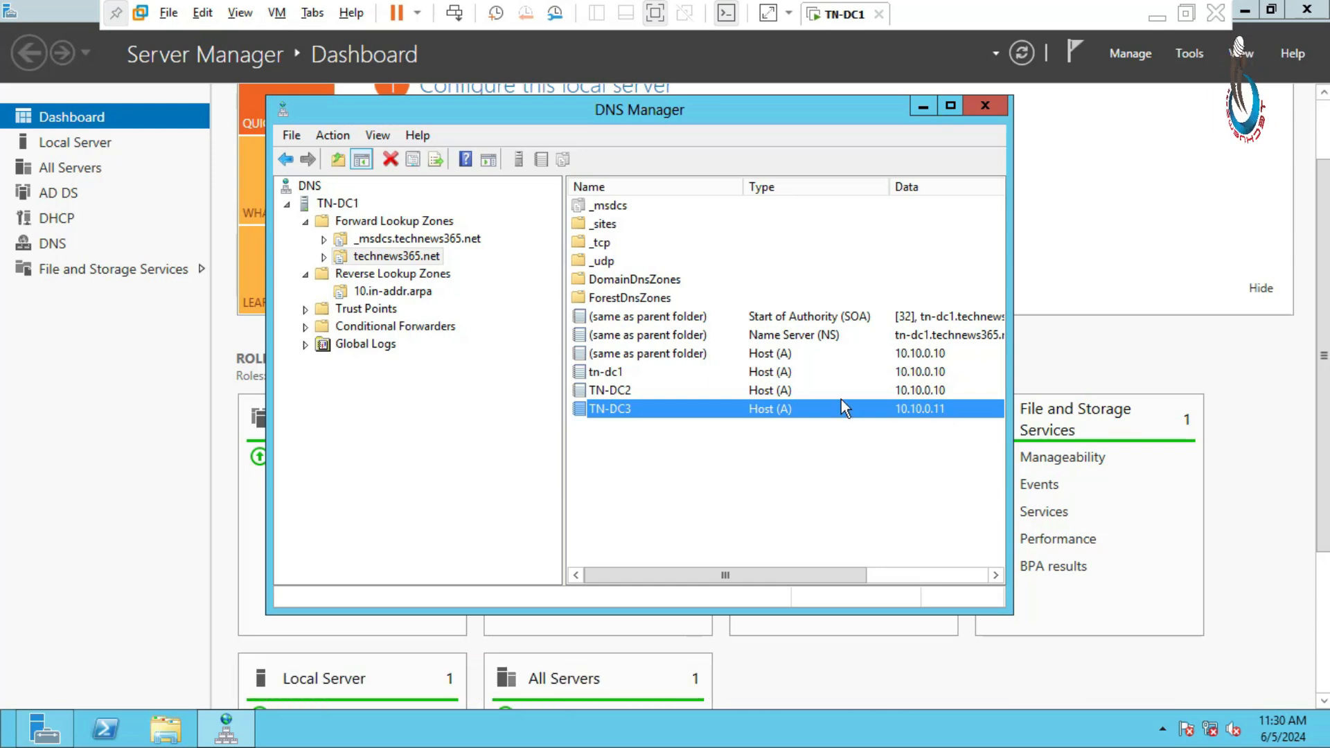
left_click(388, 292)
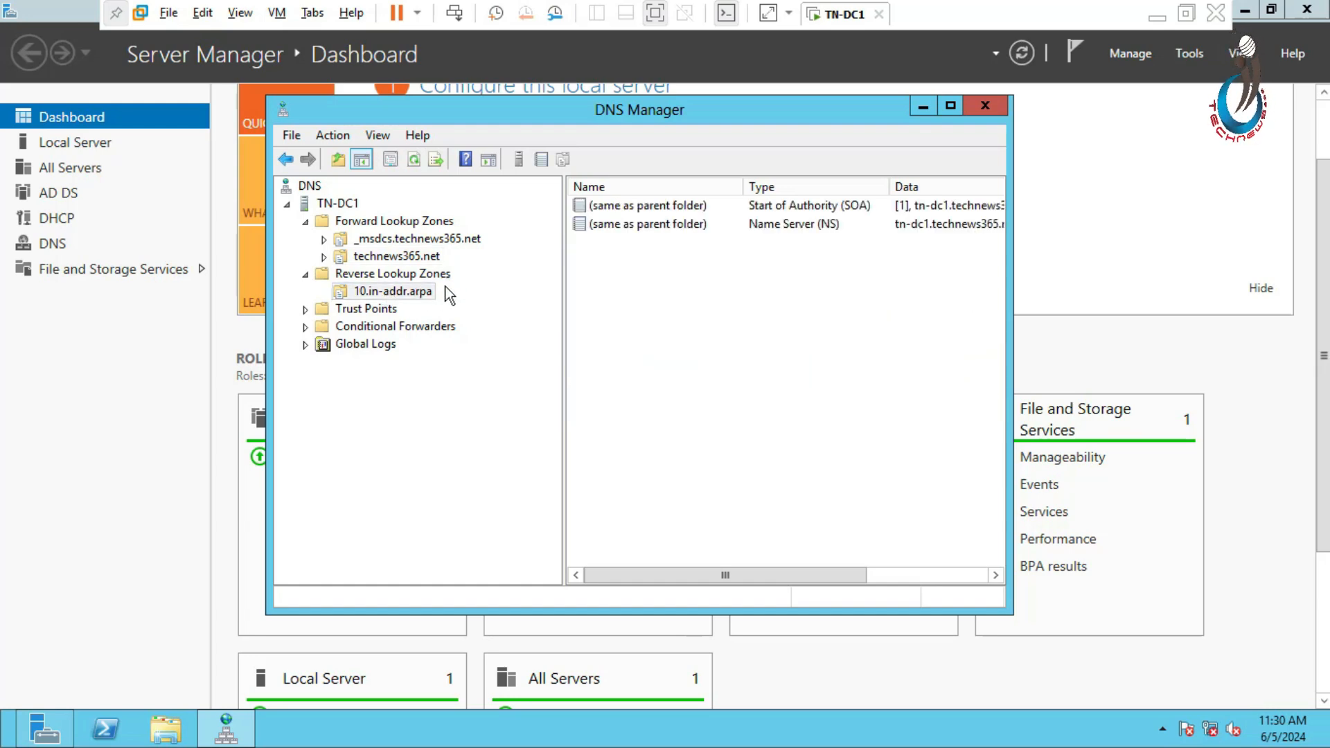
left_click(417, 160)
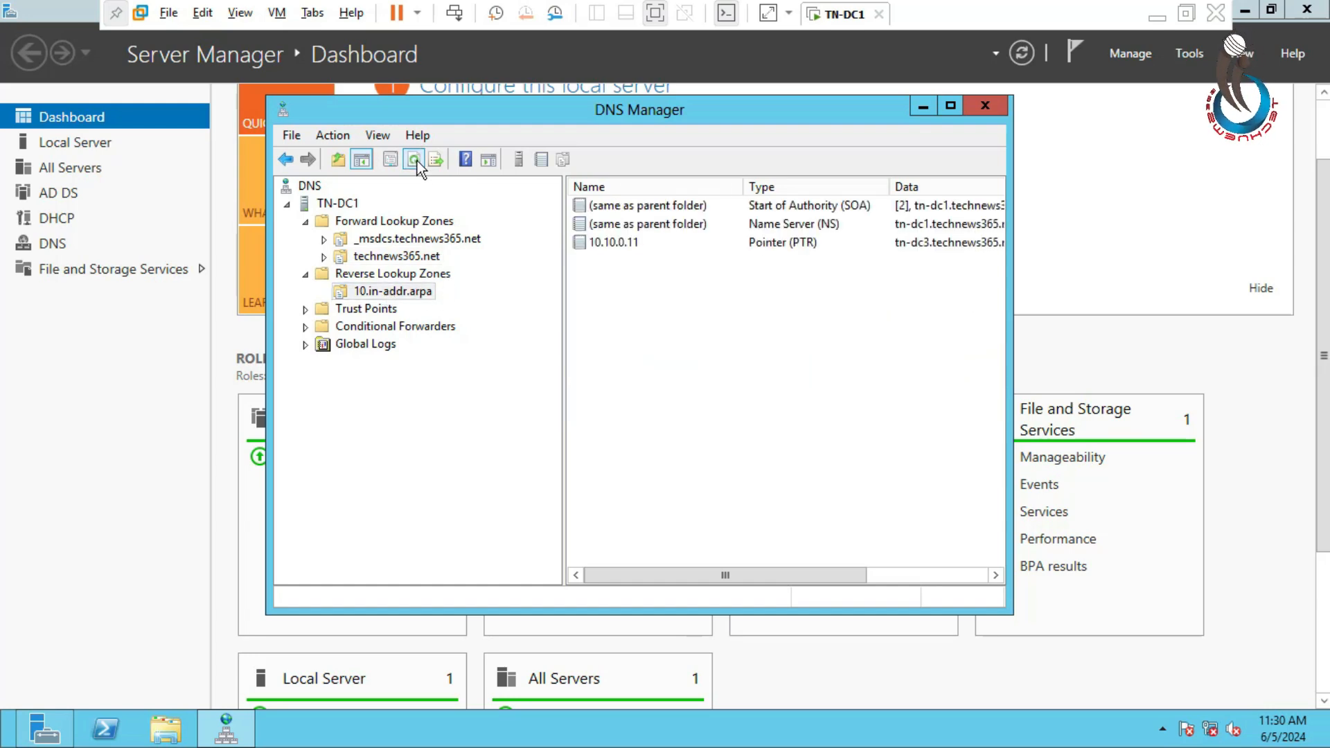
left_click(601, 246)
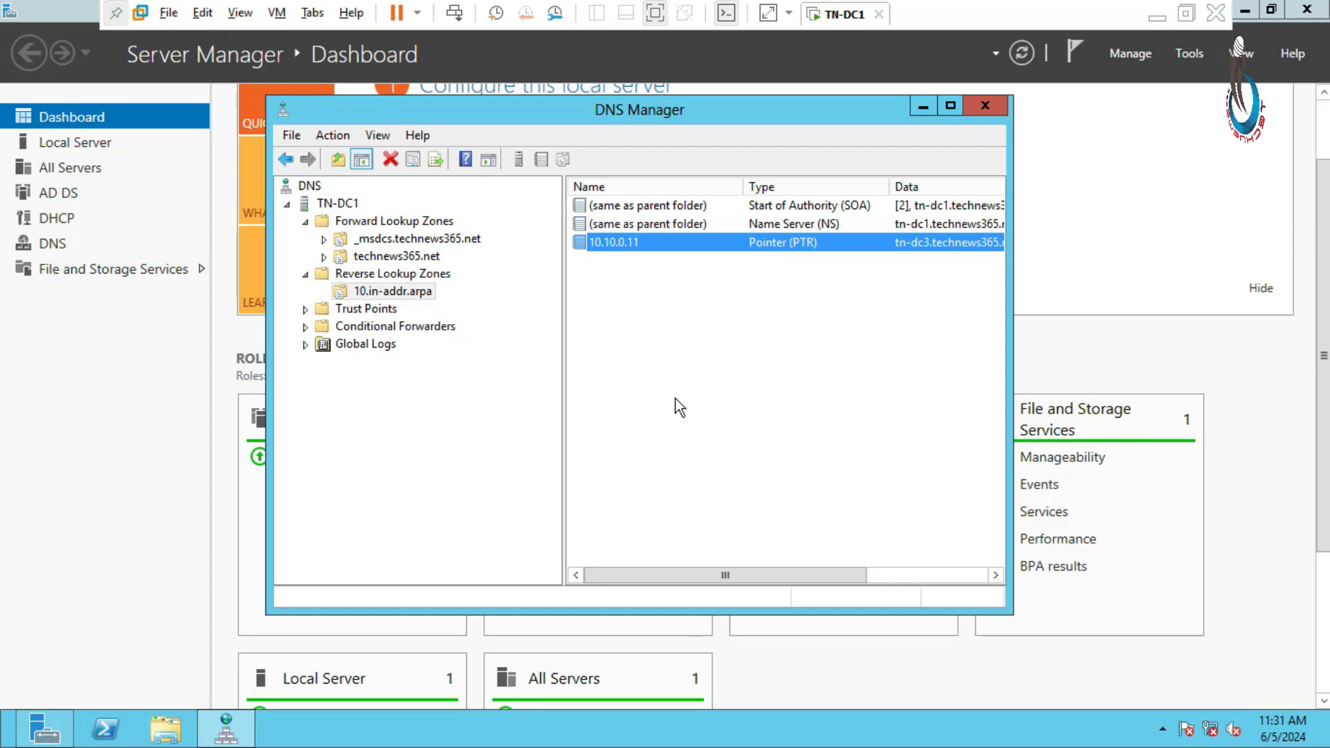
Step: Switch to a Command Prompt, placed clear of the DNS records, and ping tn-dc3.technews365.net
key("super+r")
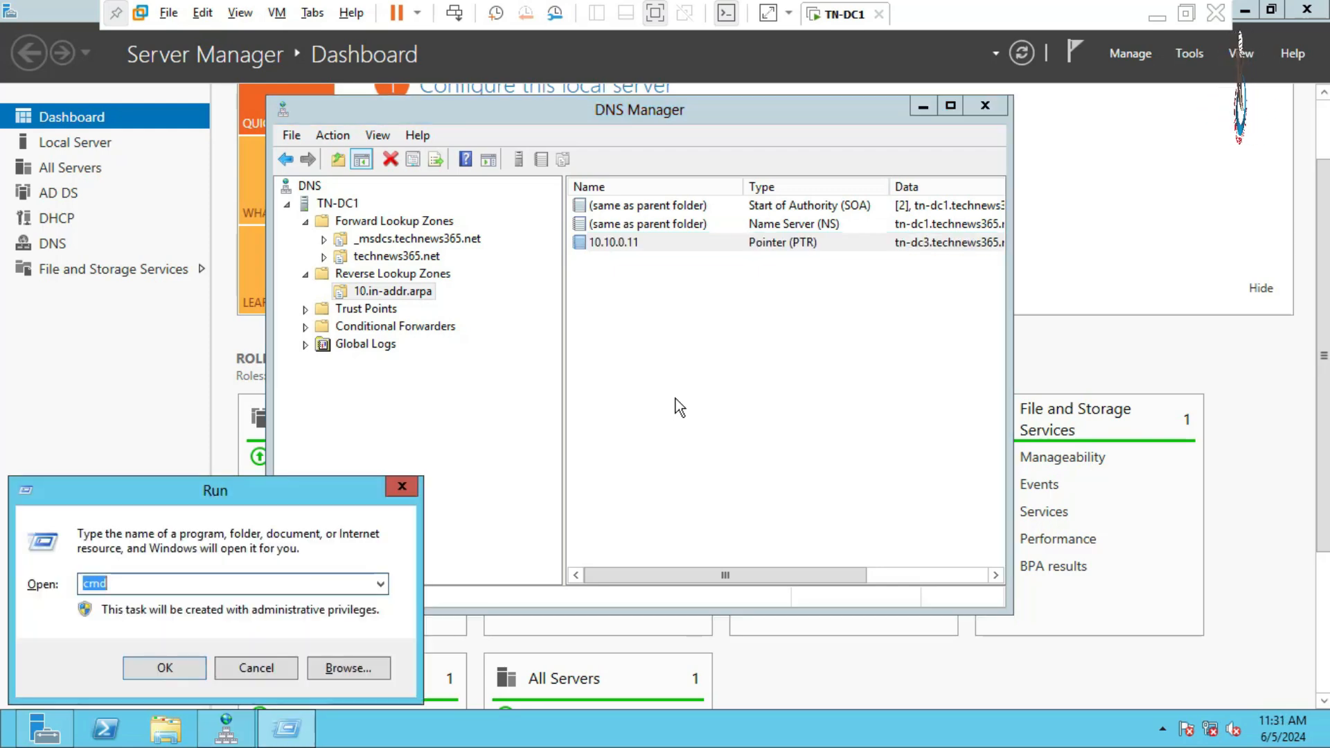
key("Return")
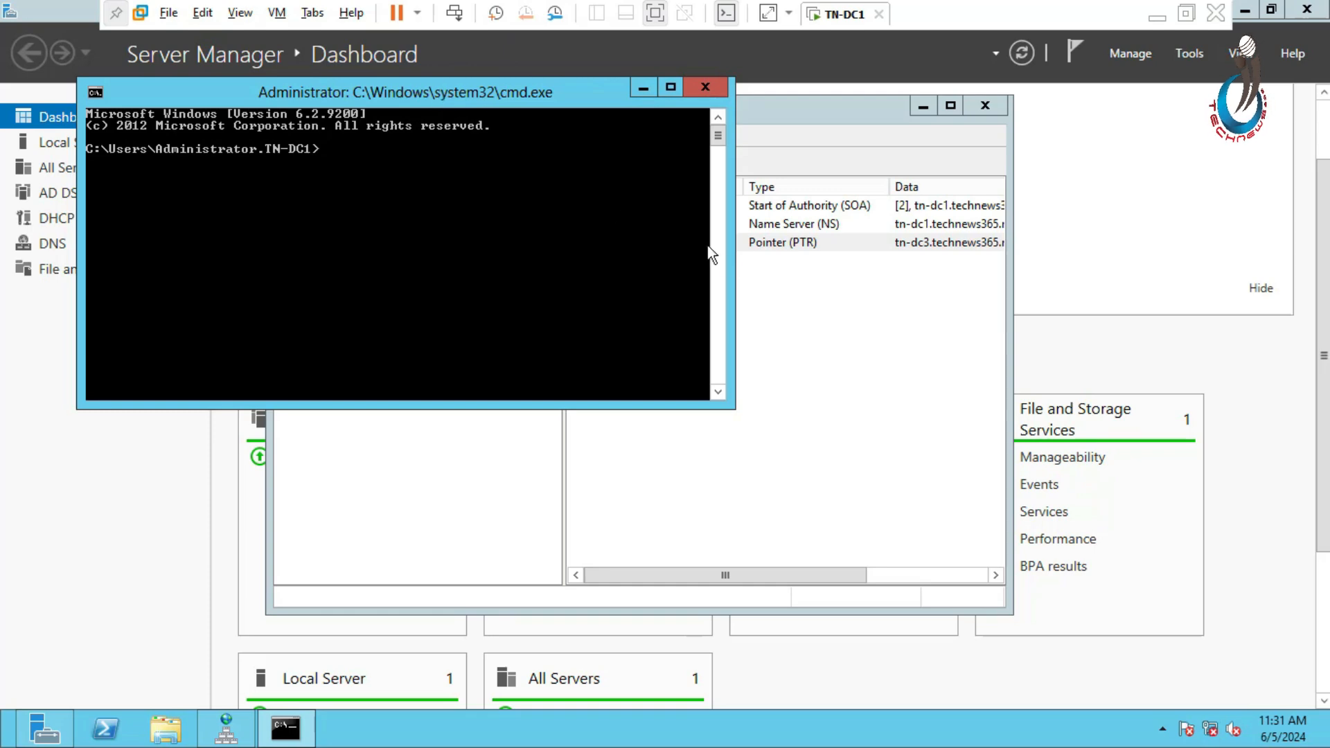
left_click_drag(405, 101, 824, 313)
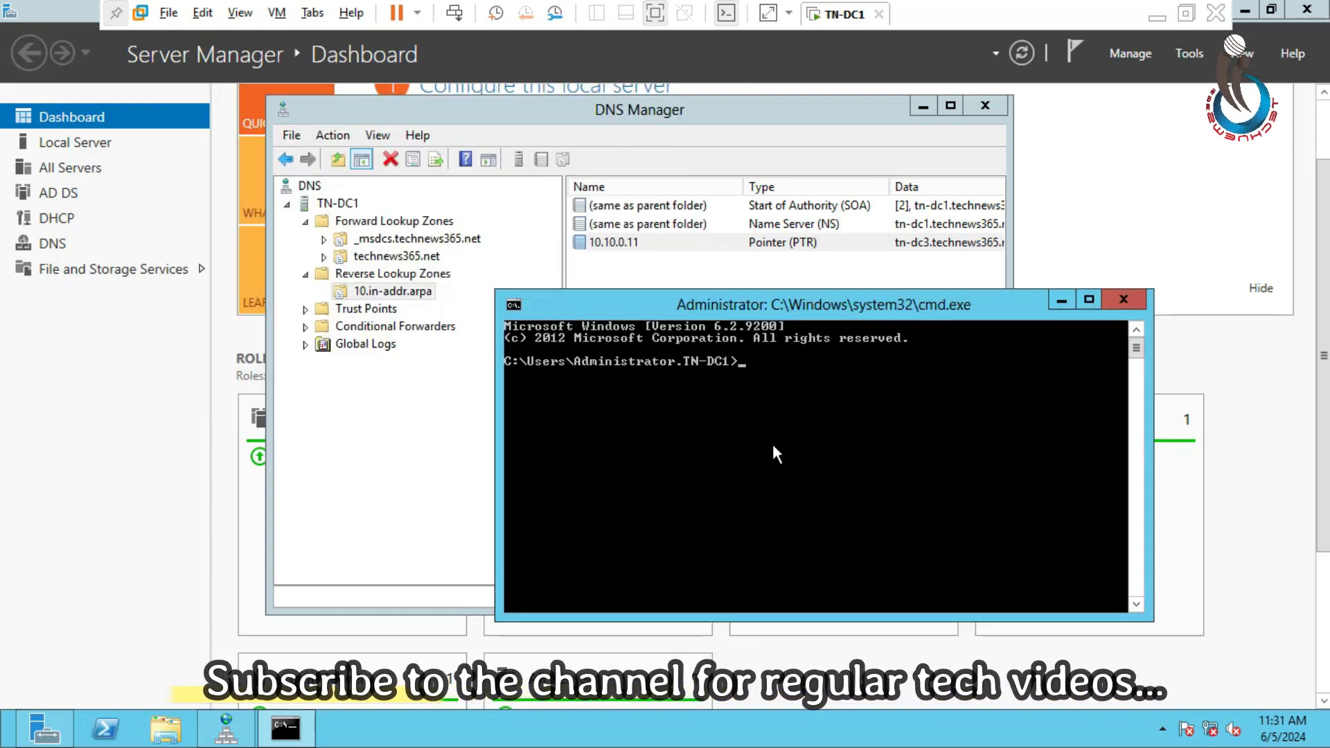
type("ping")
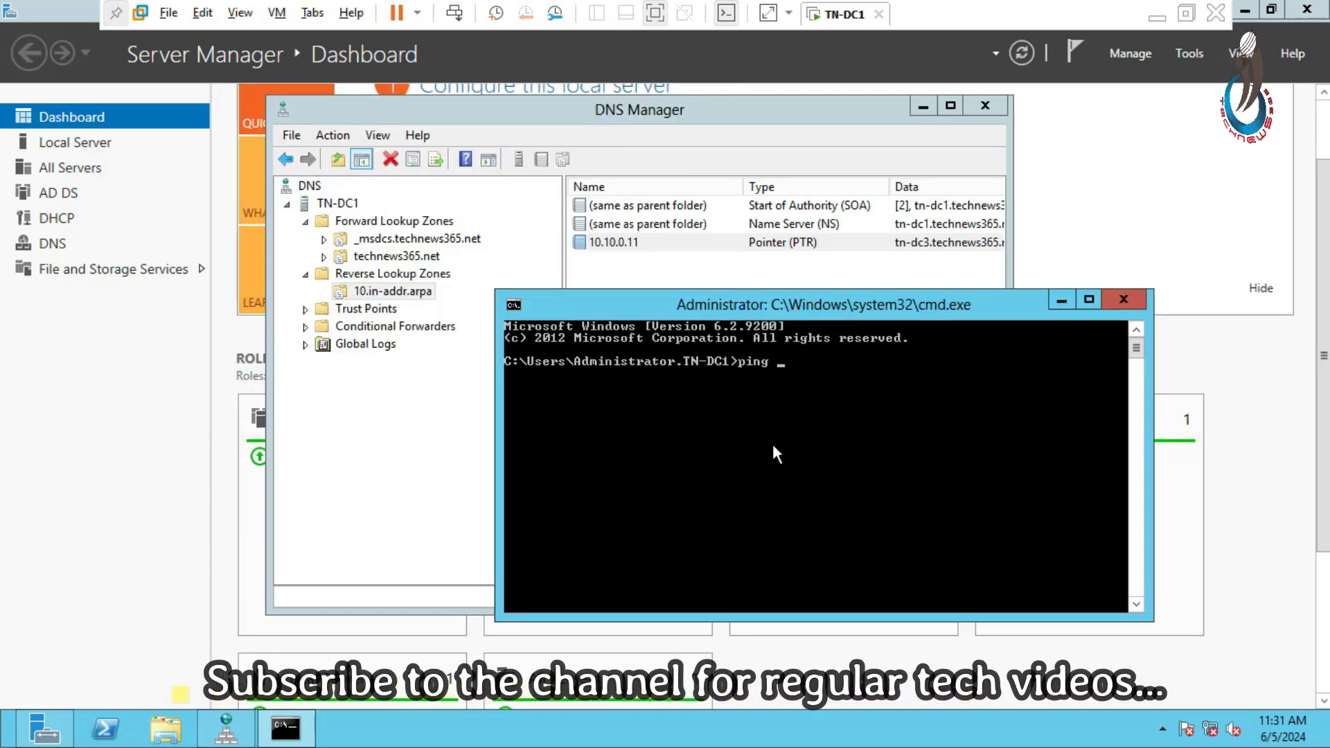
type(" tn-")
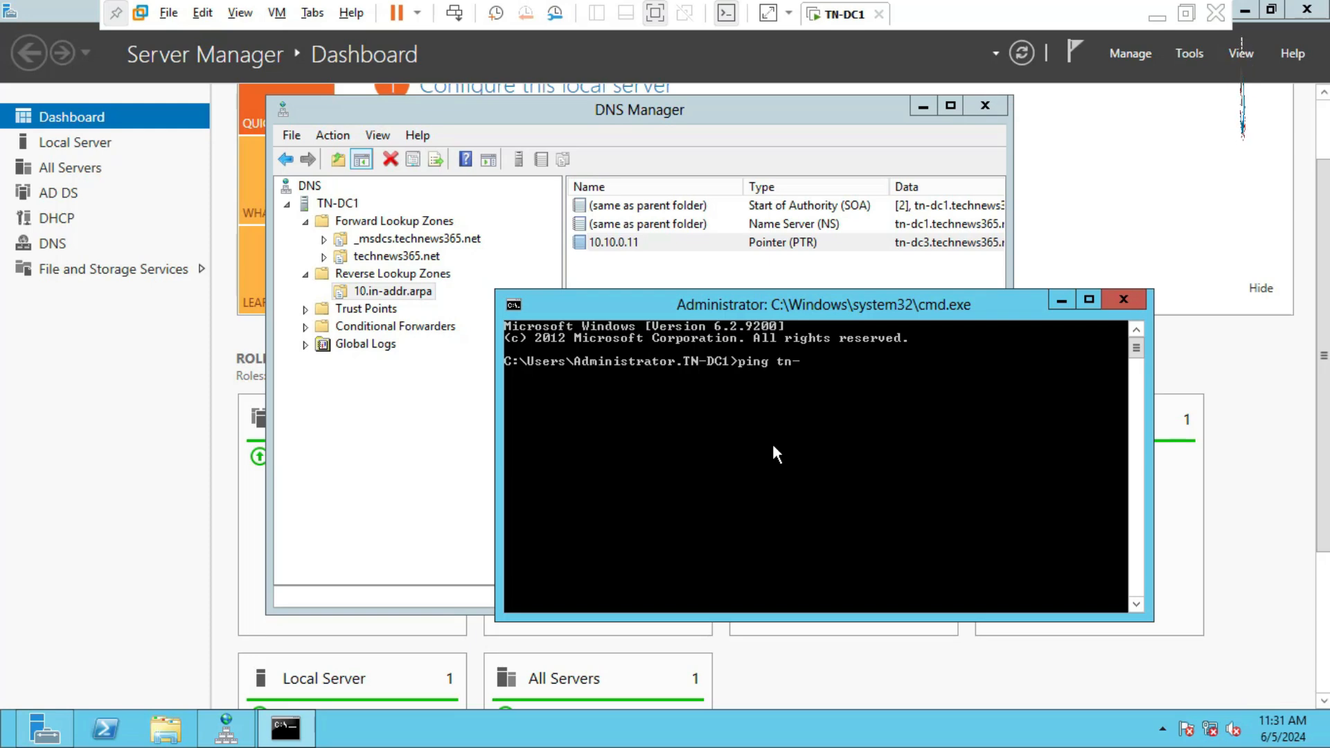
type("dc")
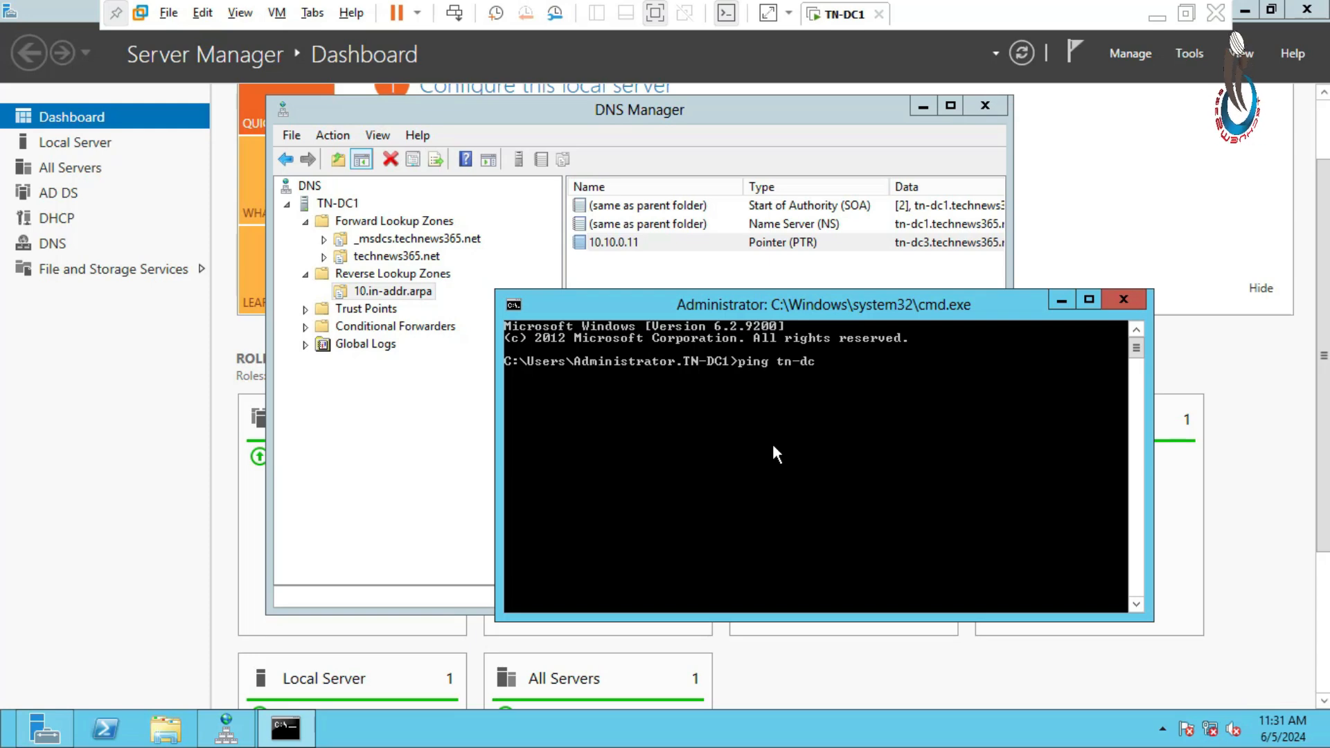
type("3.")
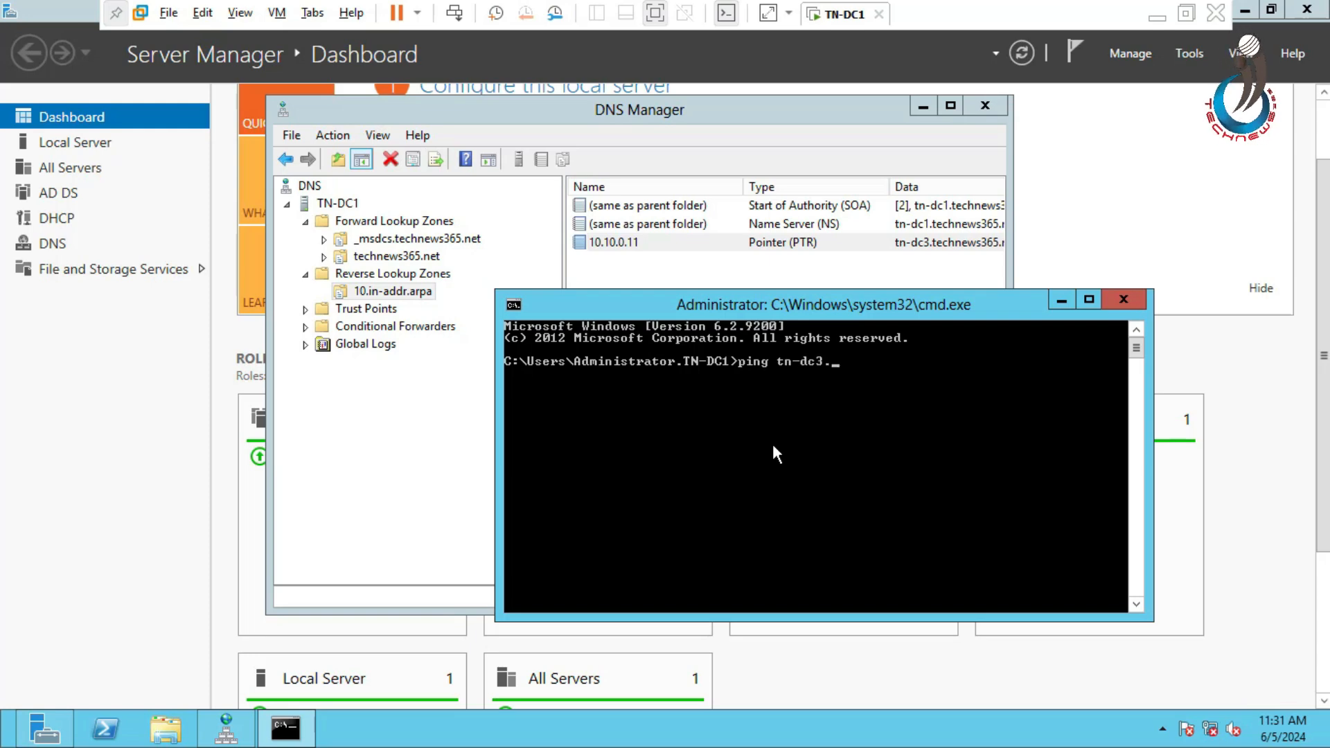
type("technews")
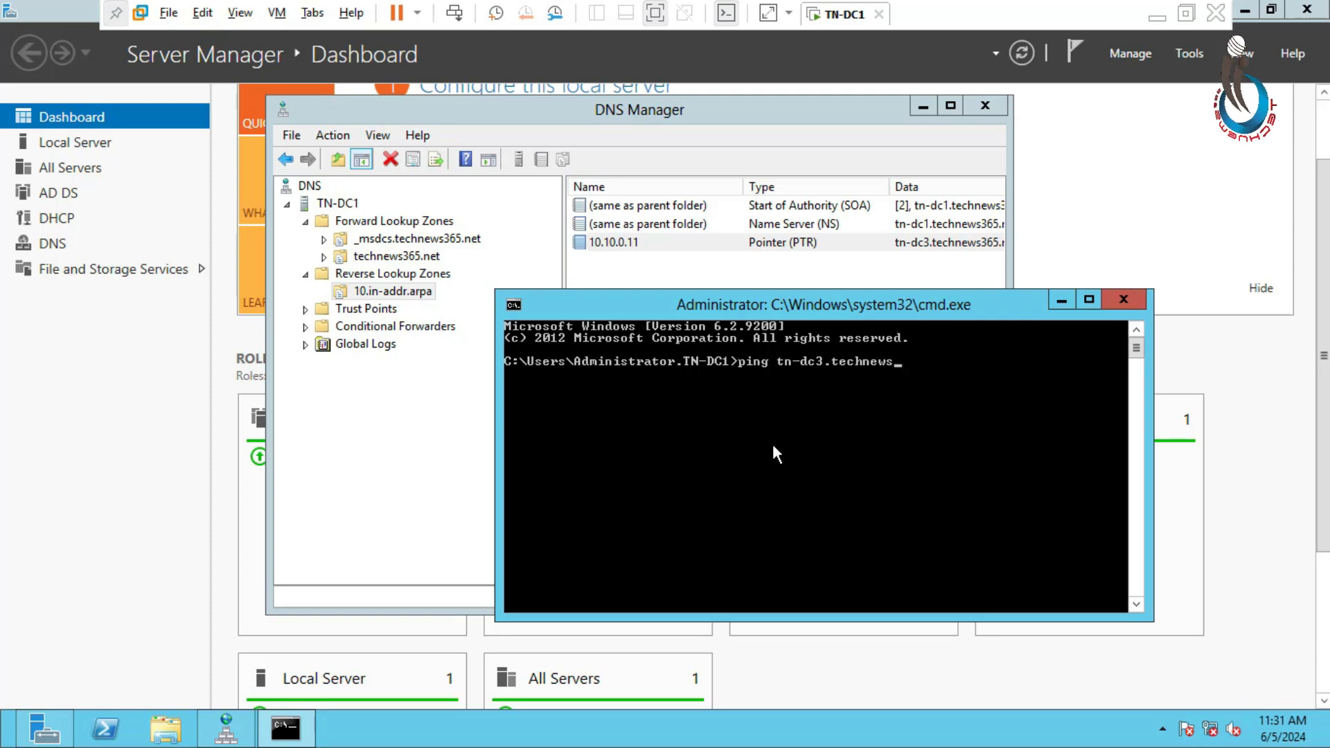
type("365.")
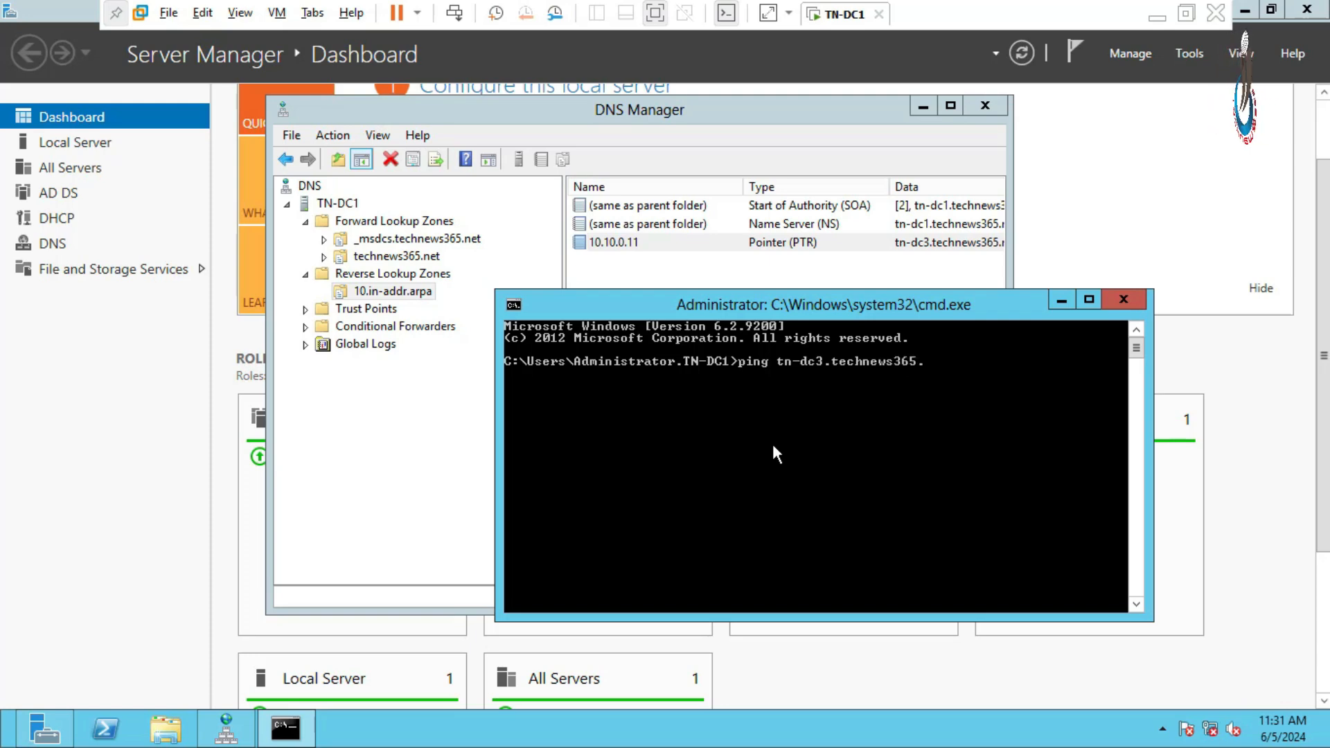
type("net")
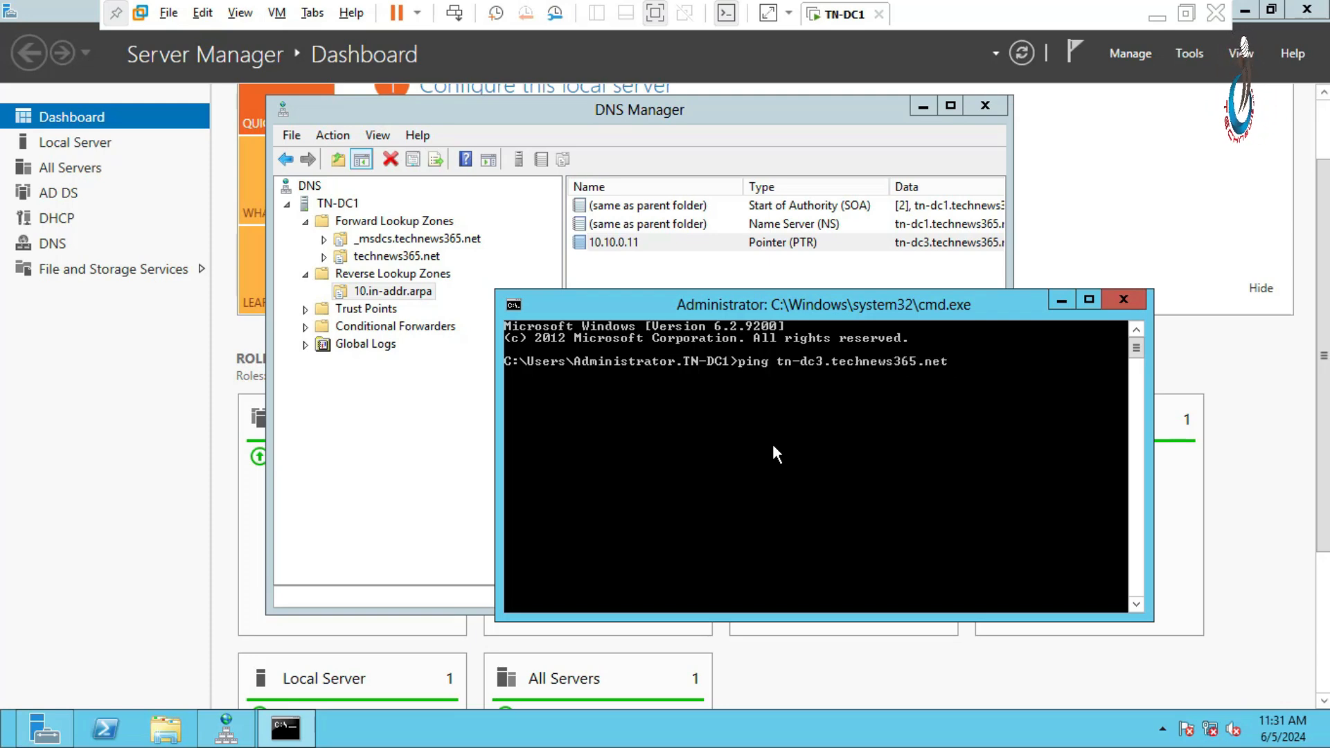
key("Return")
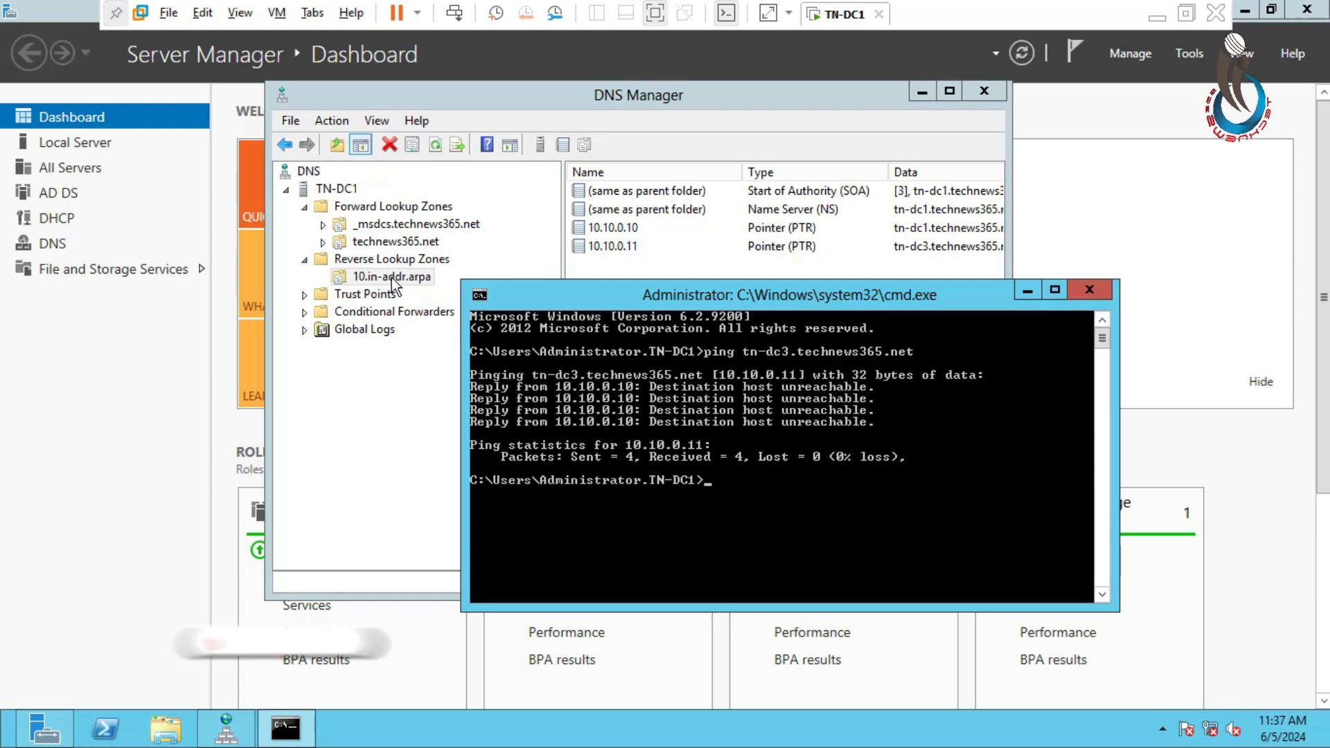
Step: Change the TN-DC3 host record's IP address to 10.10.0.10 in the technews365.net zone, keeping the associated pointer record update enabled
left_click(362, 241)
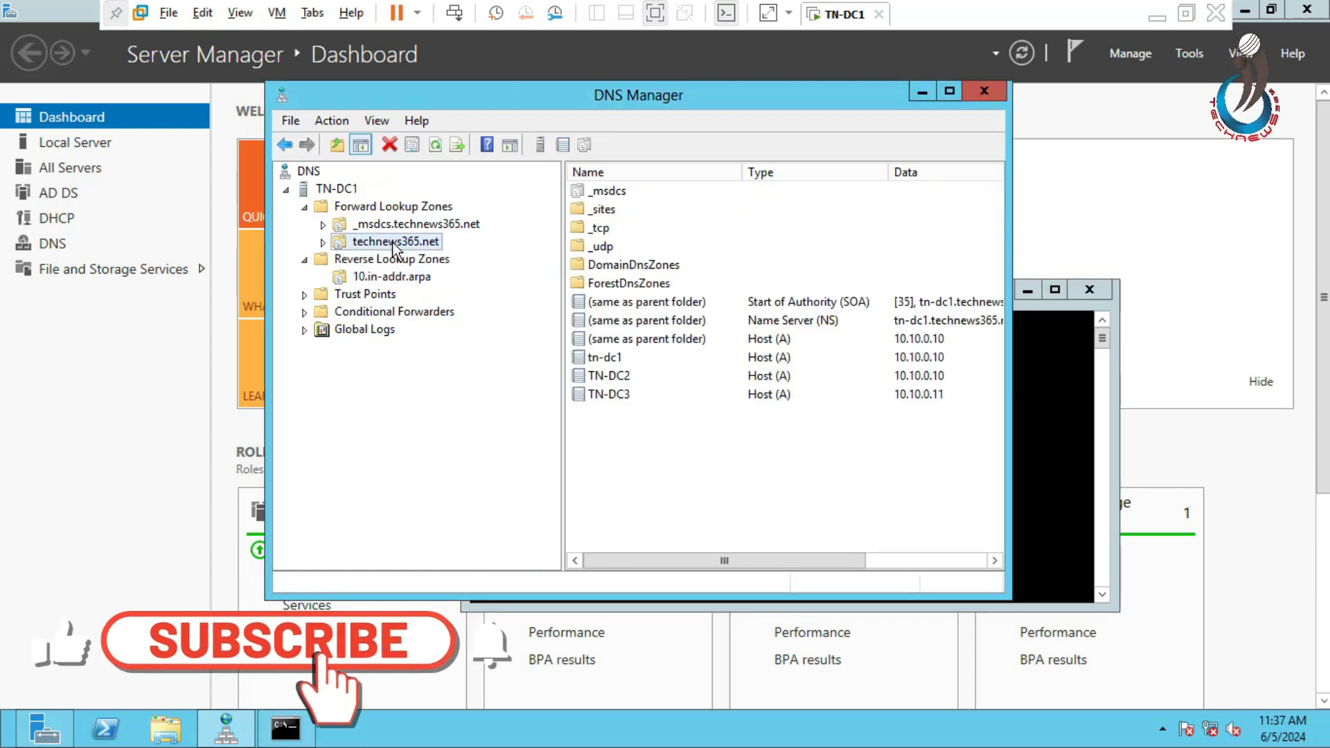
left_click(610, 396)
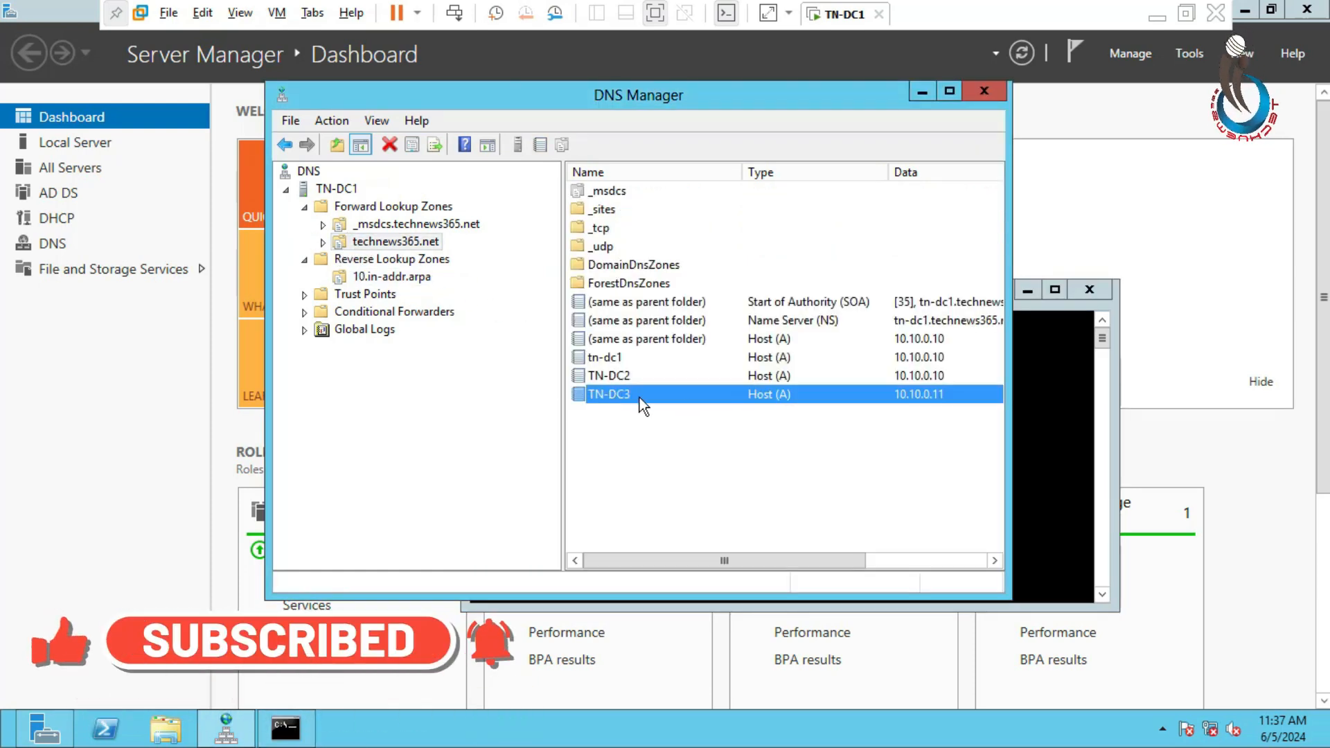
right_click(679, 393)
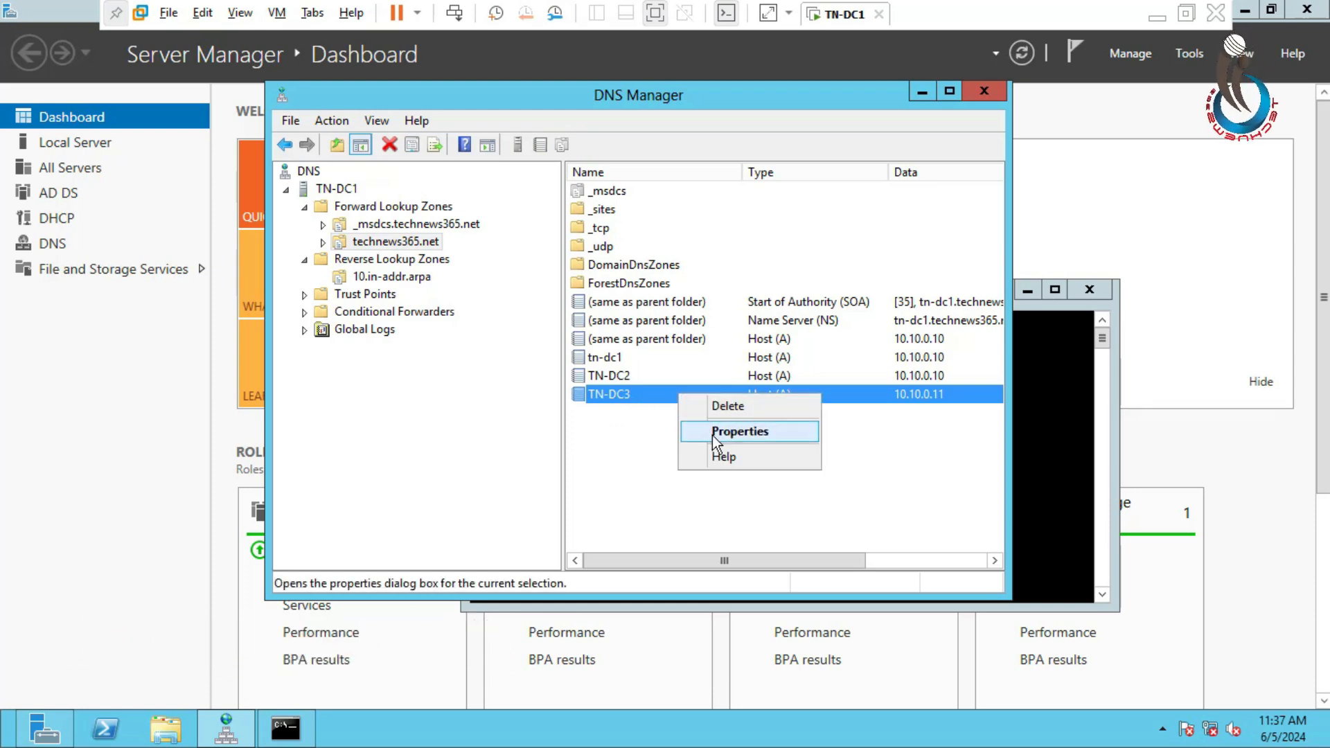
left_click(739, 437)
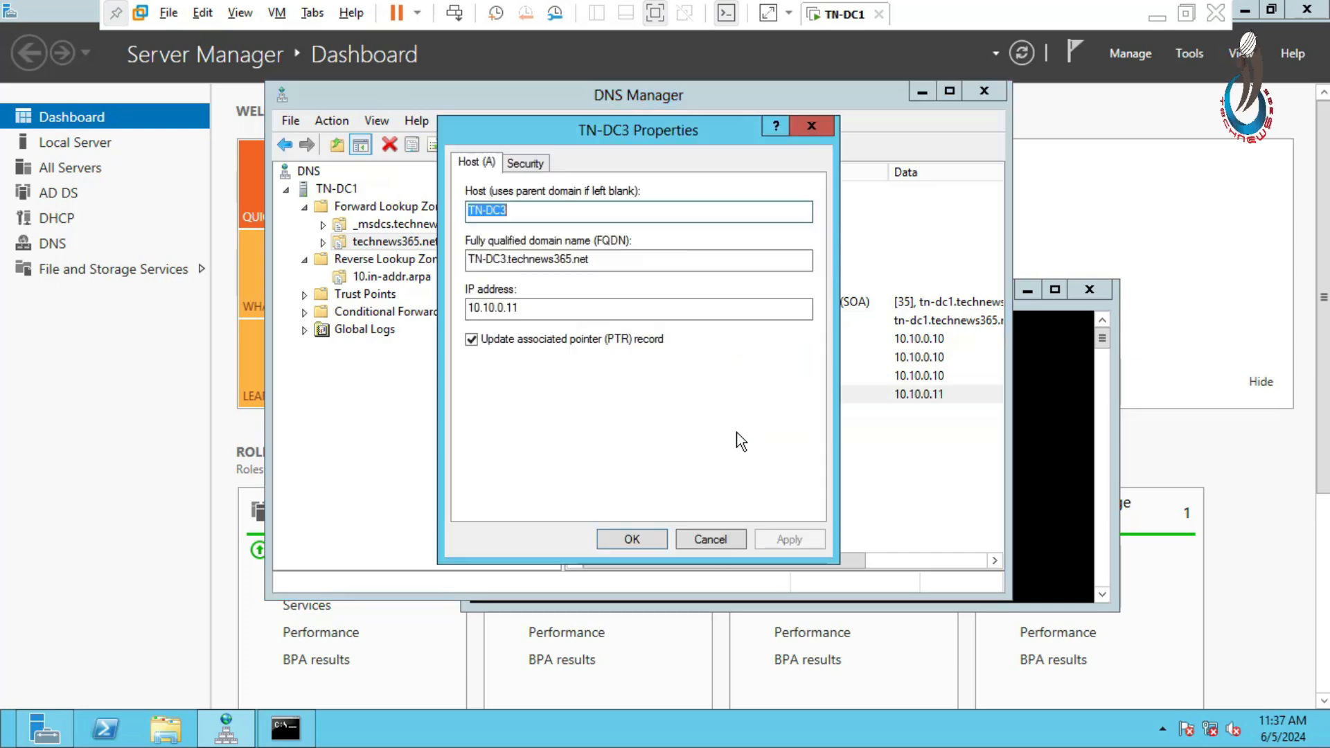
left_click(534, 310)
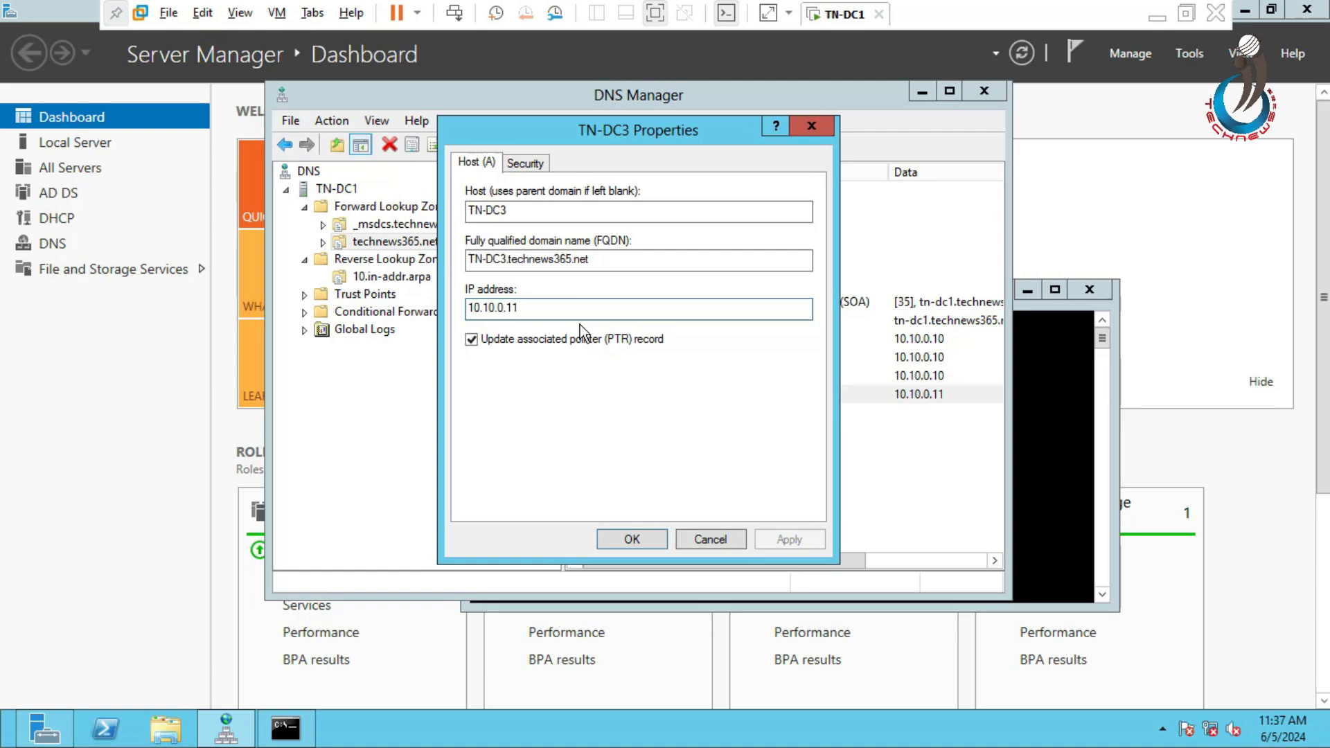
key("BackSpace")
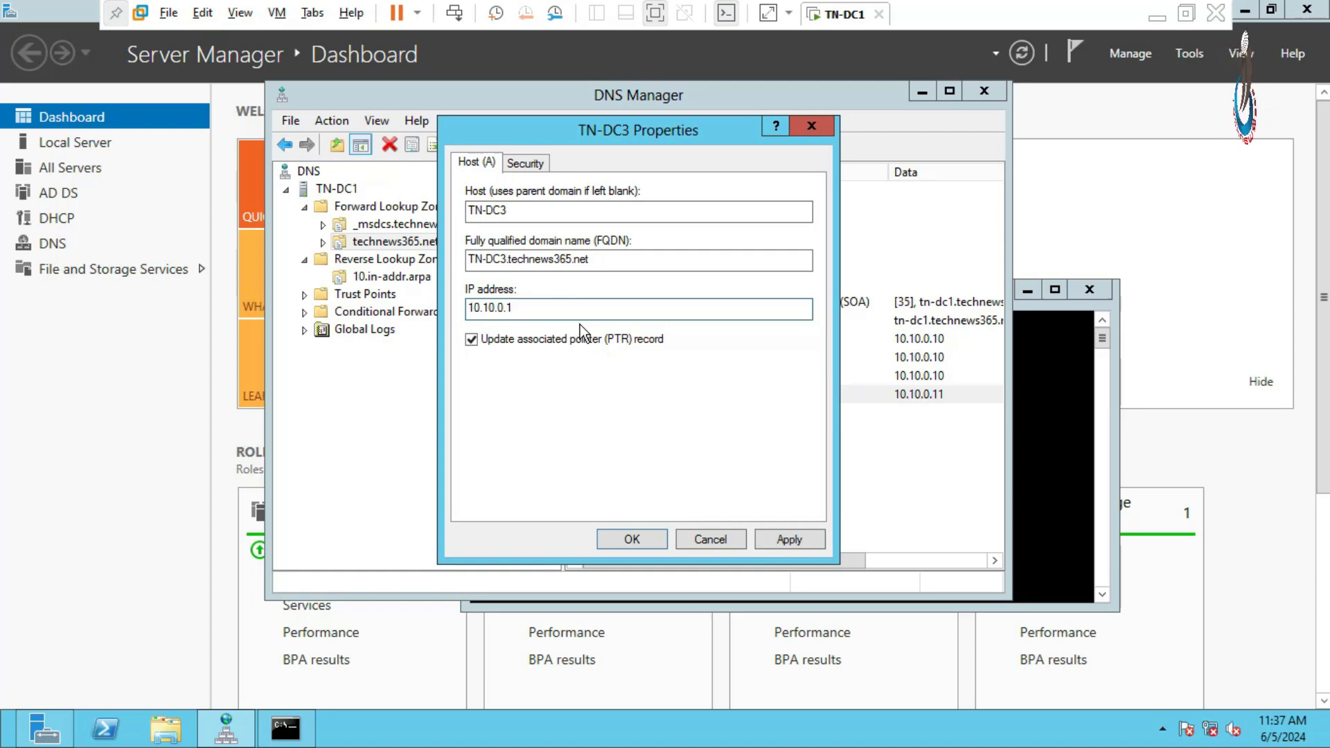
type("0")
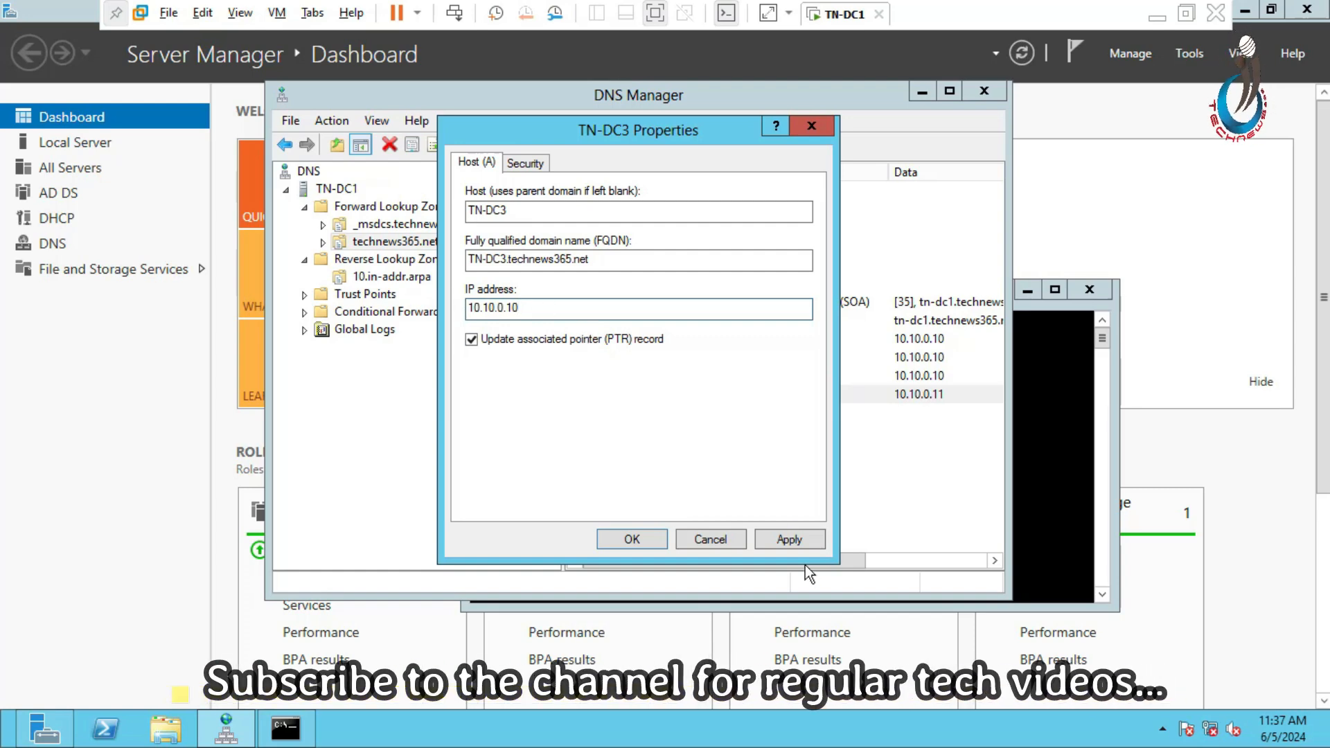
left_click(798, 546)
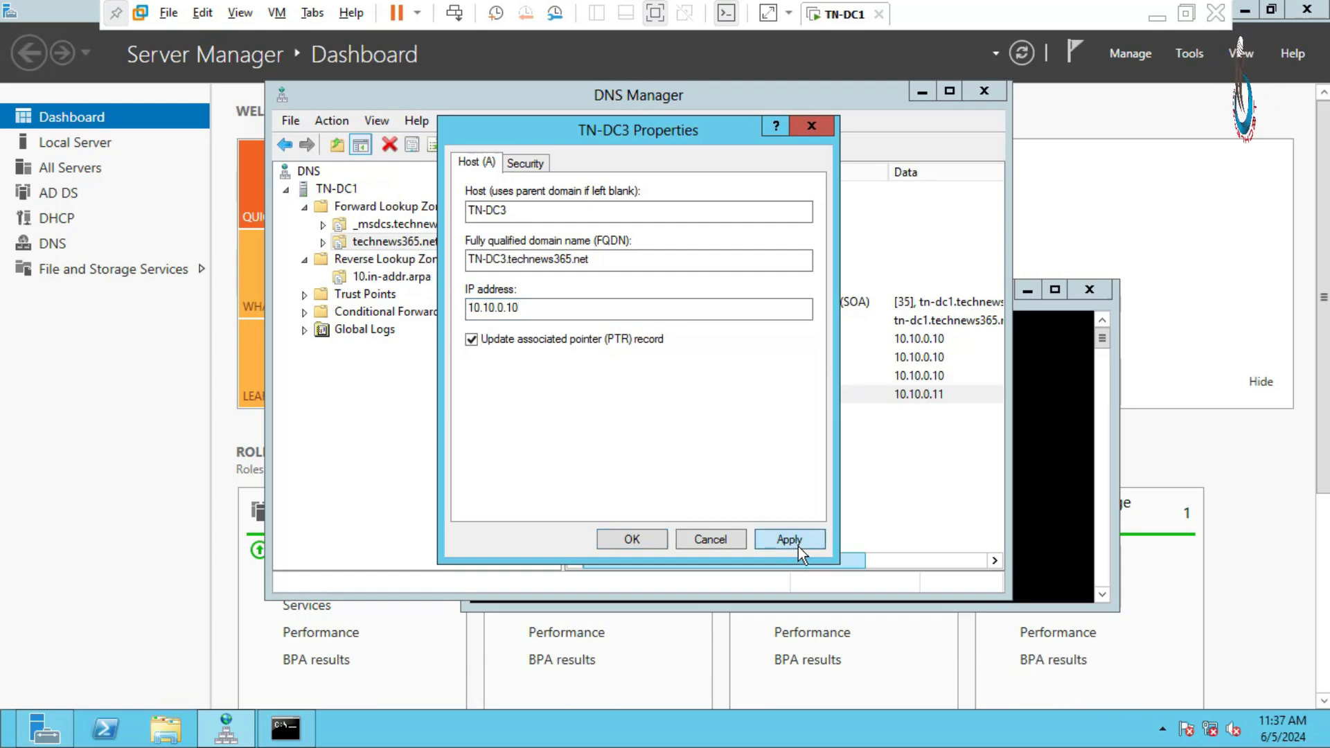
left_click(632, 540)
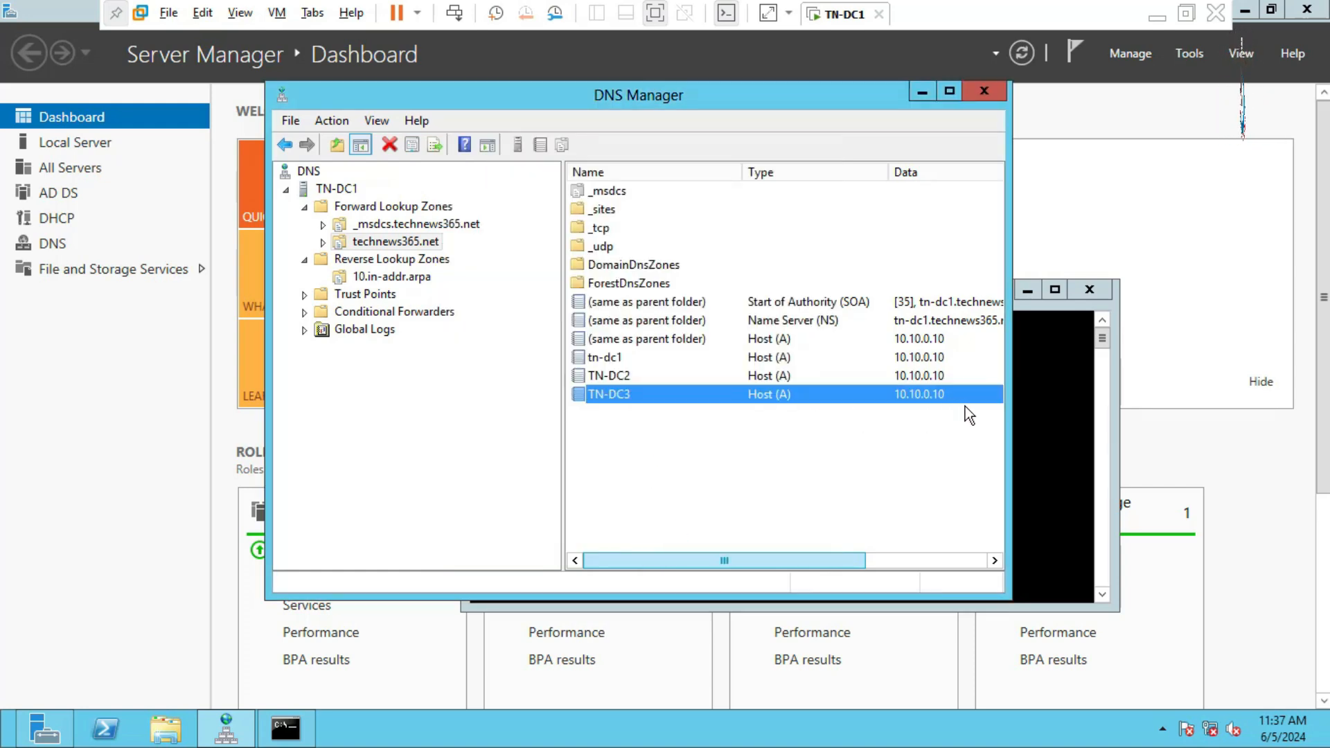
Step: Refresh the TN-DC1 server's DNS data and check the tn-dc3 pointer record in the 10.in-addr.arpa reverse zone
left_click(394, 277)
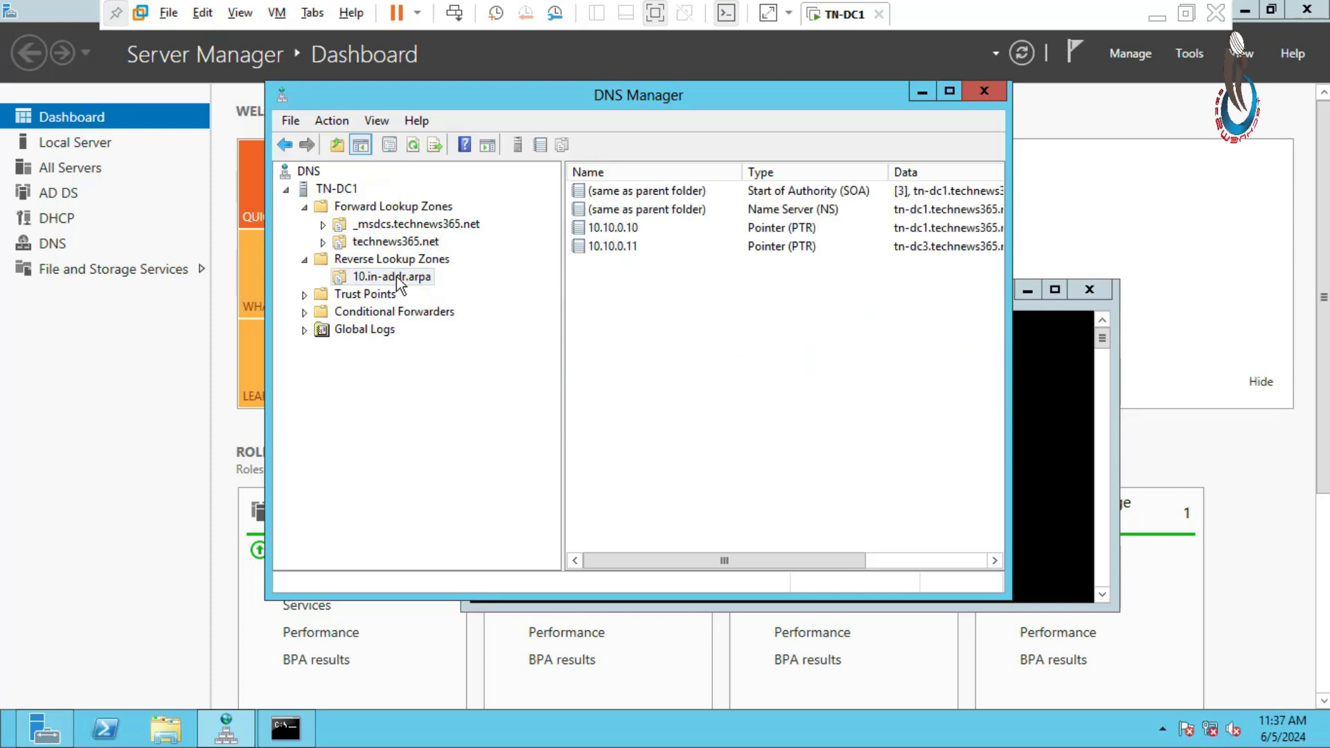
left_click(626, 250)
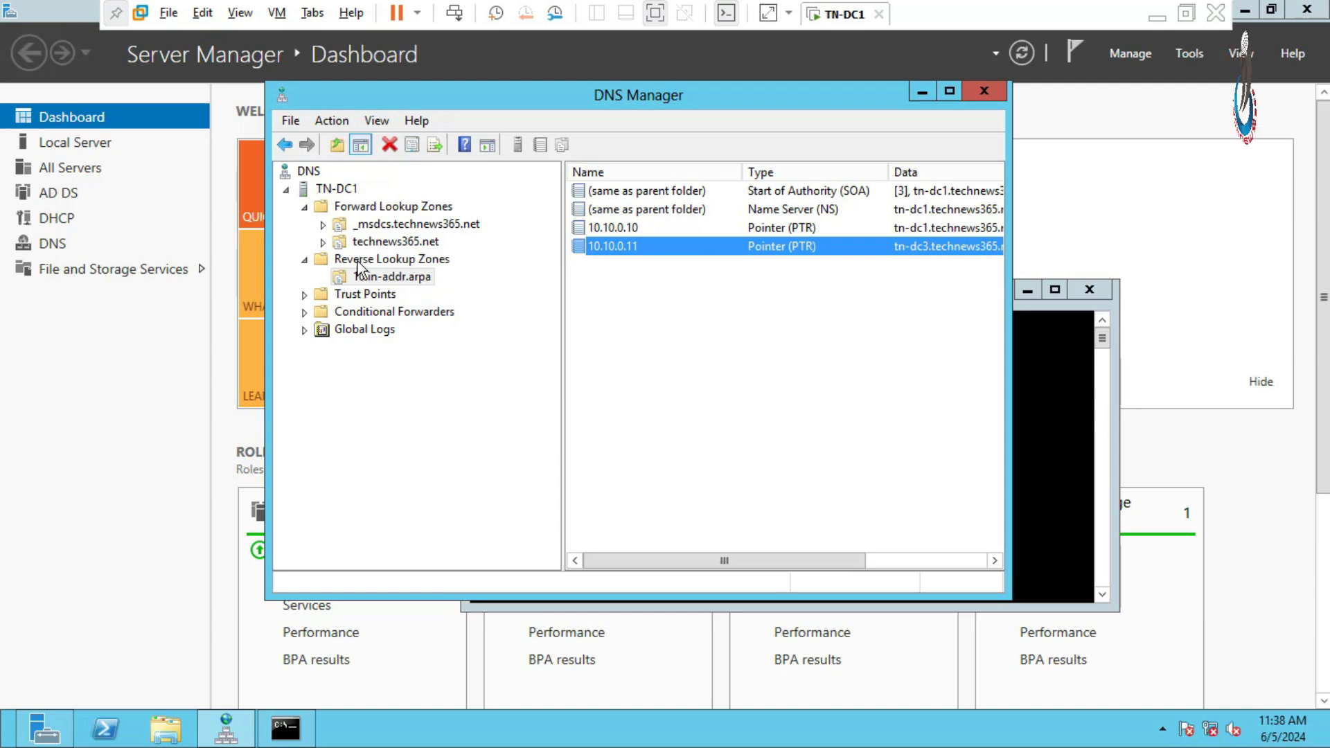
left_click(339, 188)
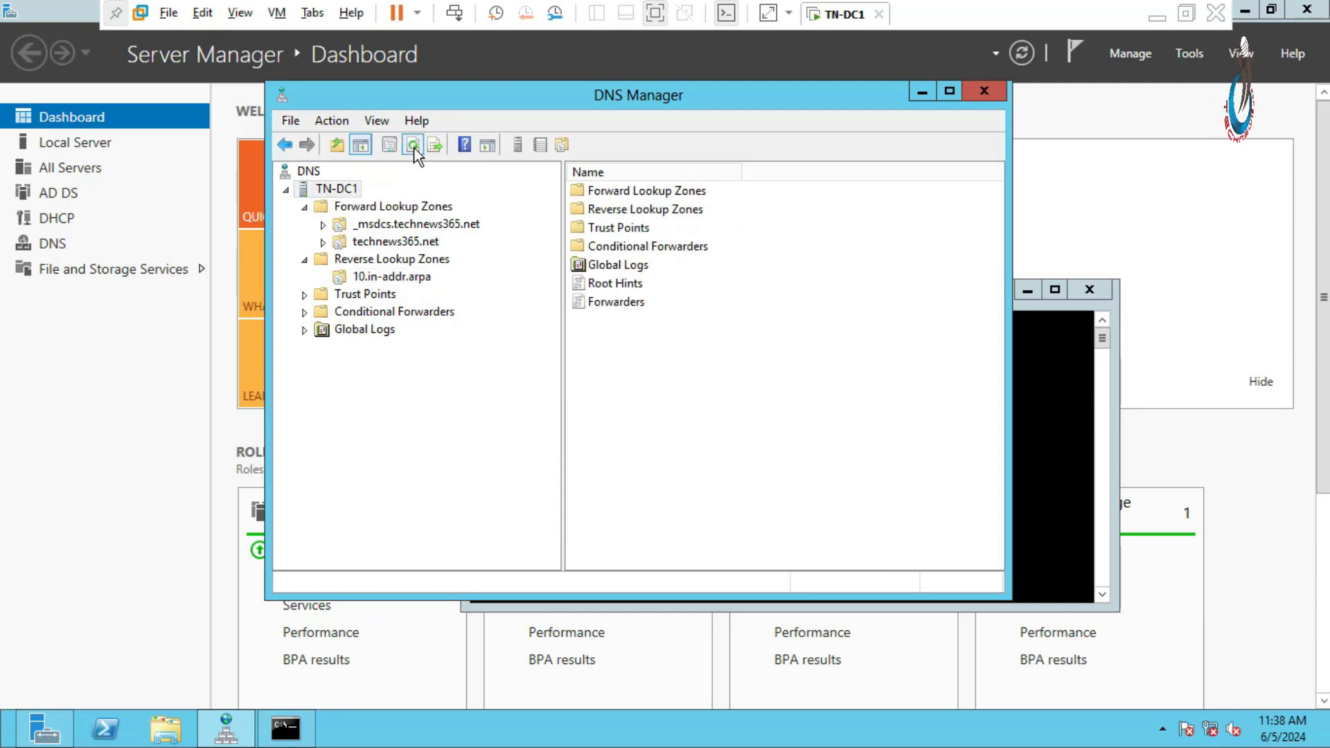
left_click(414, 145)
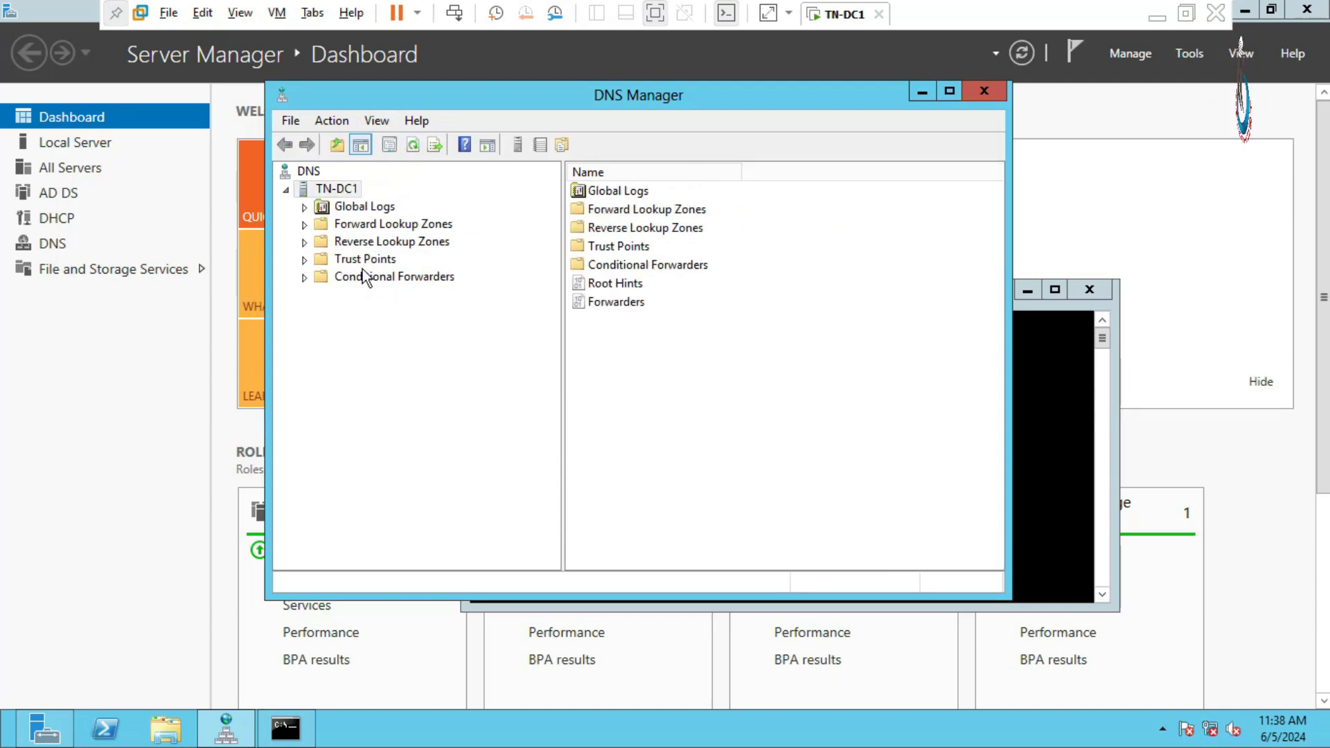
left_click(306, 226)
left_click(306, 278)
left_click(336, 298)
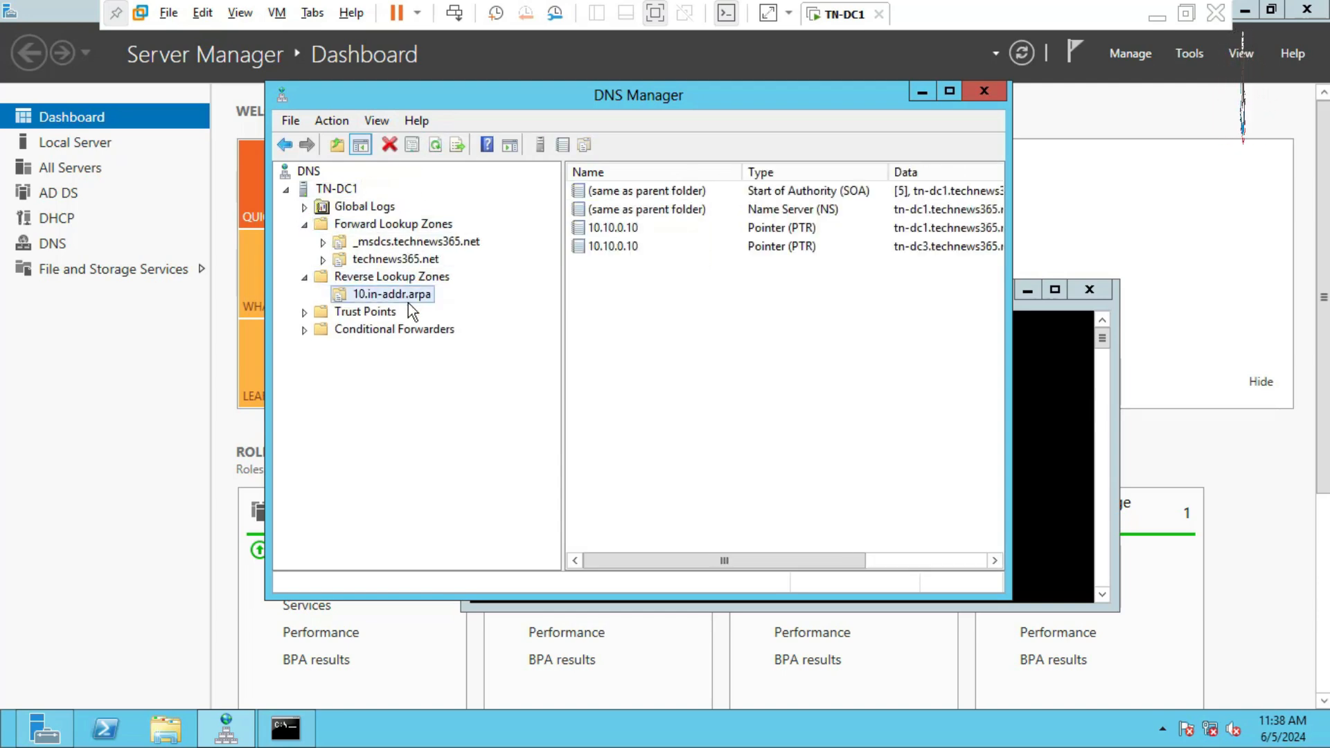
left_click(597, 251)
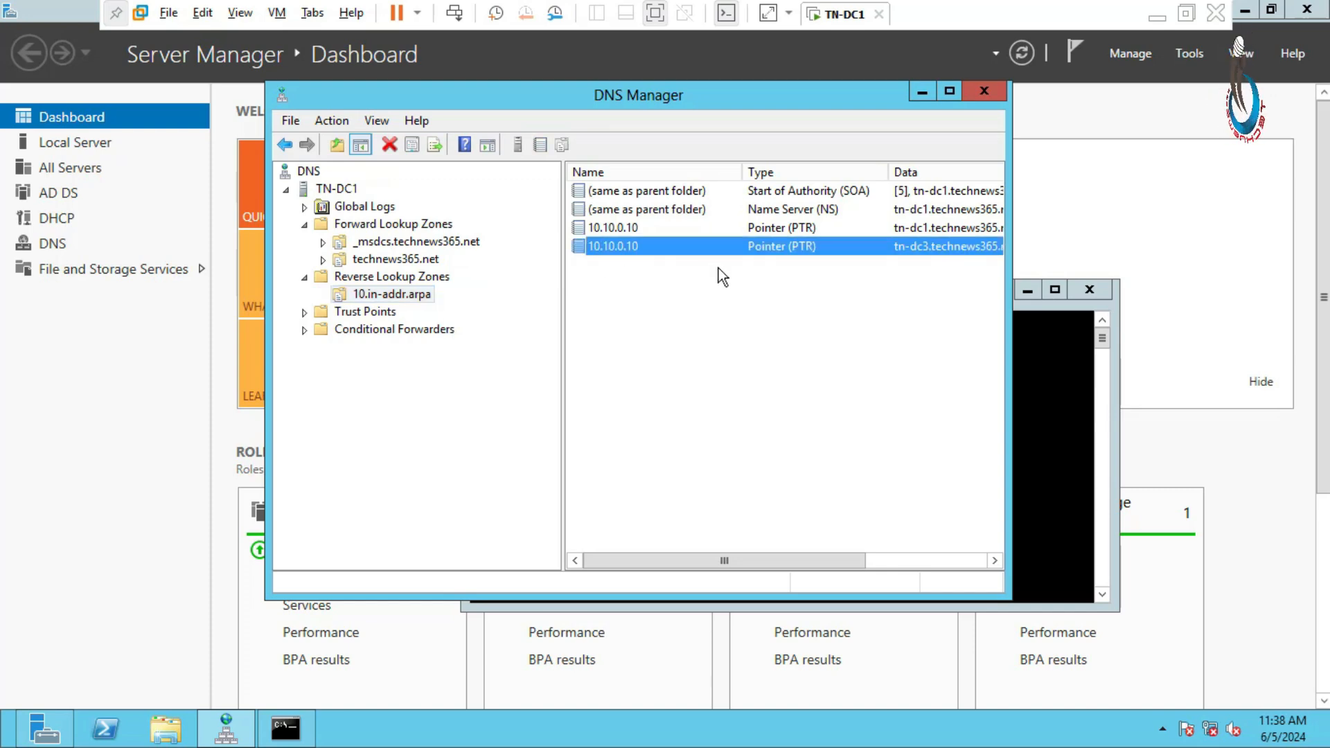
Step: Switch back to the Command Prompt and repeat the ping of tn-dc3.technews365.net
left_click(1103, 475)
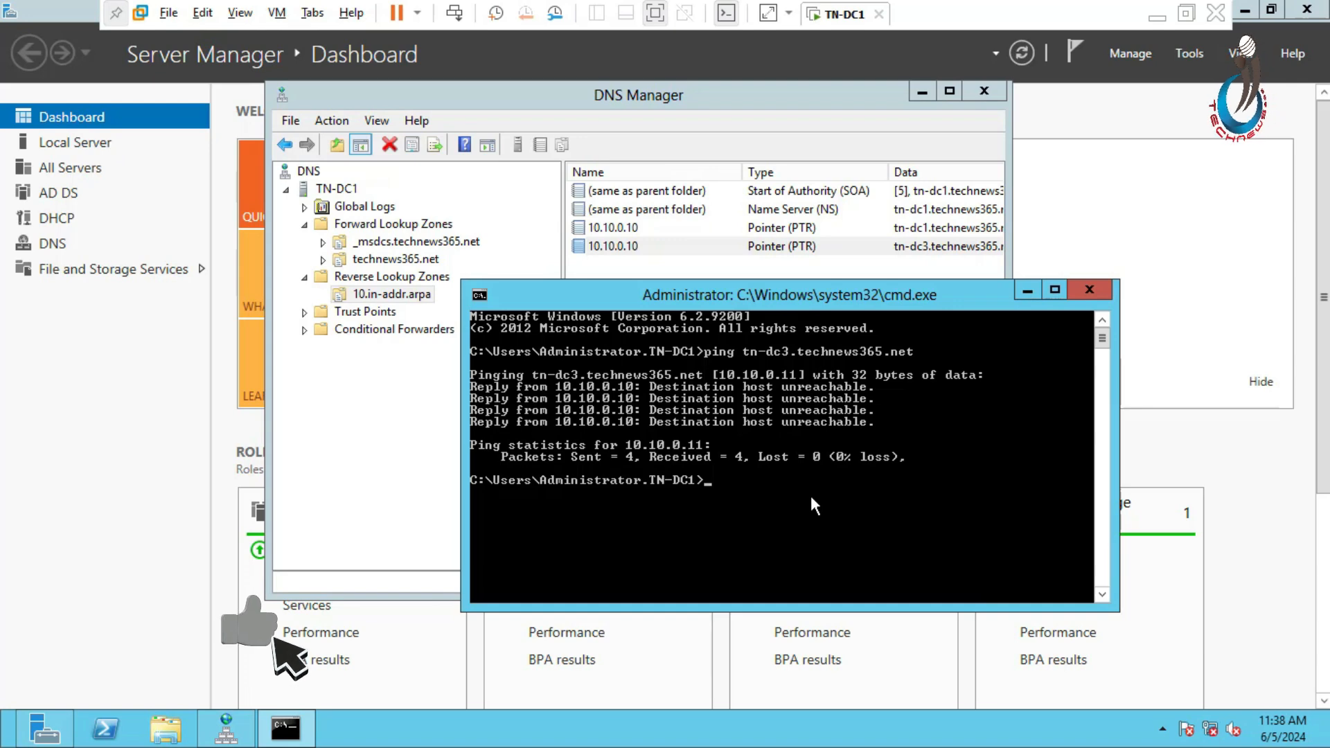
key("Up")
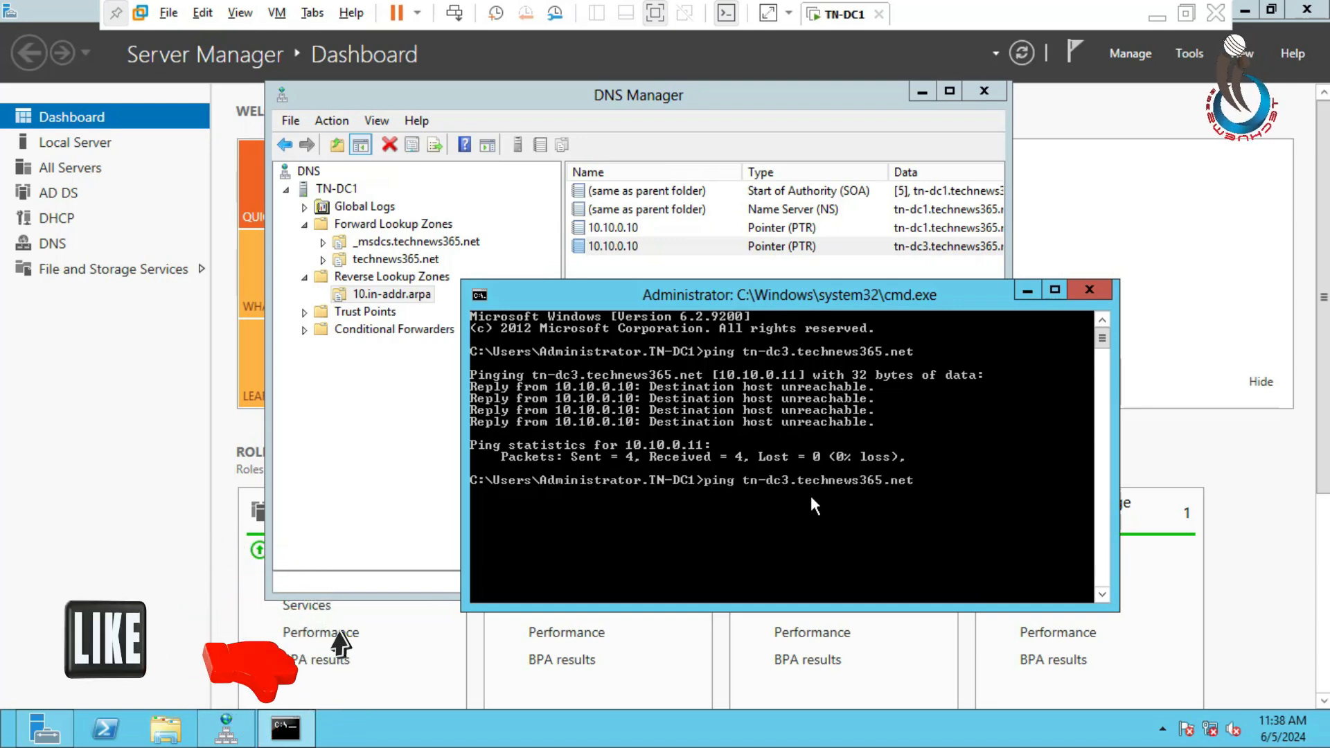
key("Return")
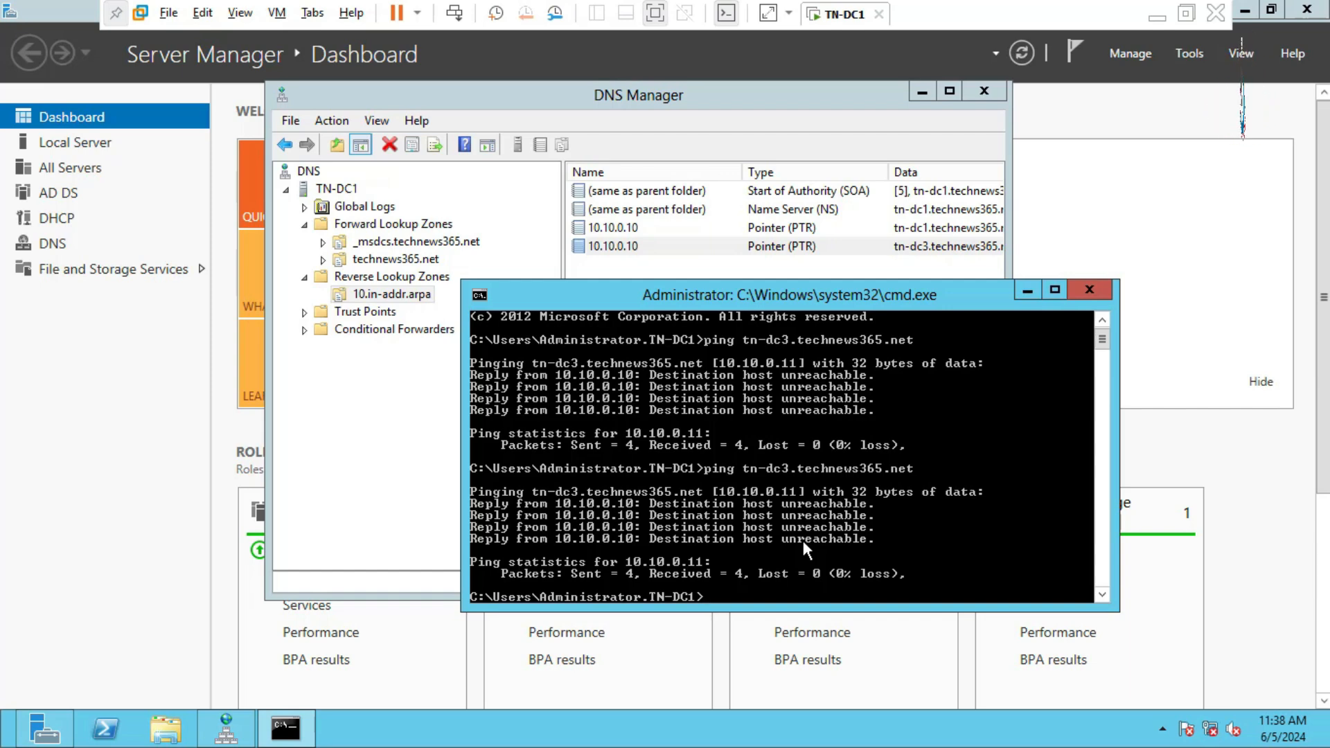
Step: Move the Command Prompt window higher on the desktop and flush the DNS resolver cache with ipconfig /flushdns
left_click_drag(761, 303, 811, 153)
type("i")
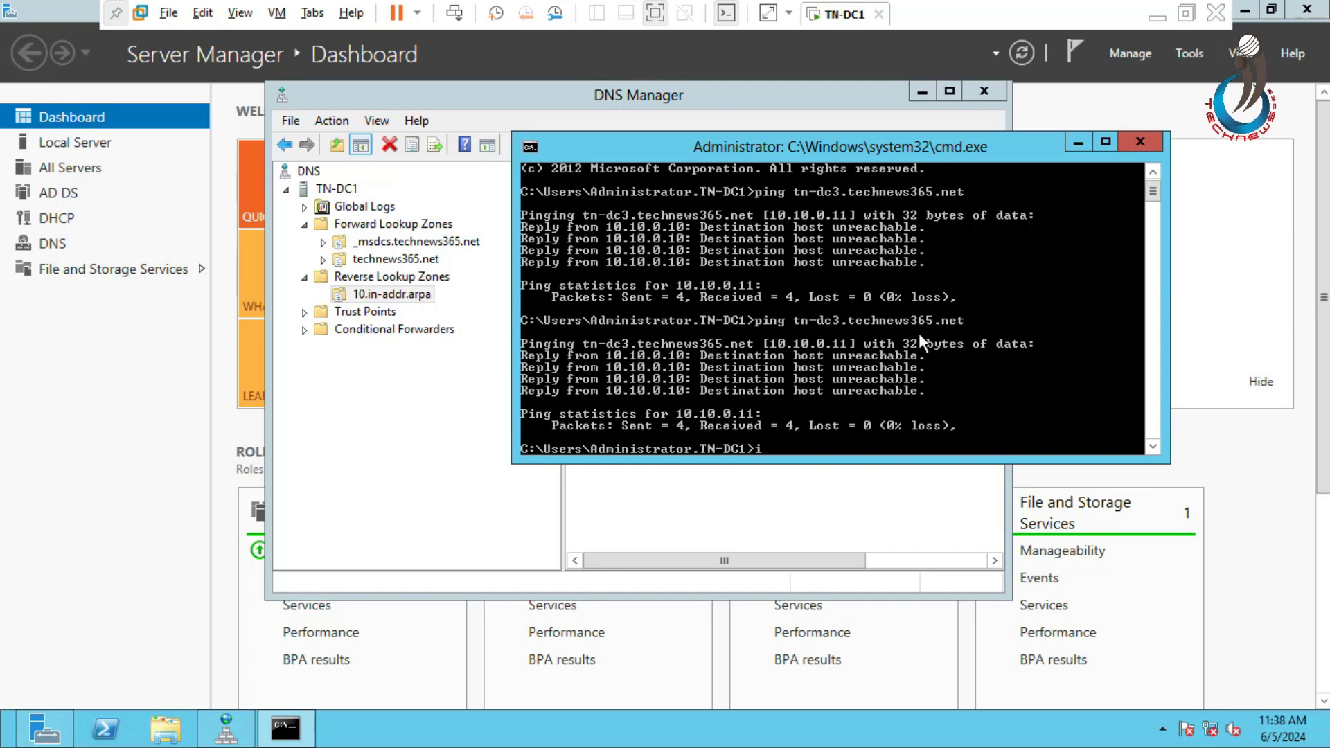
type("pcon")
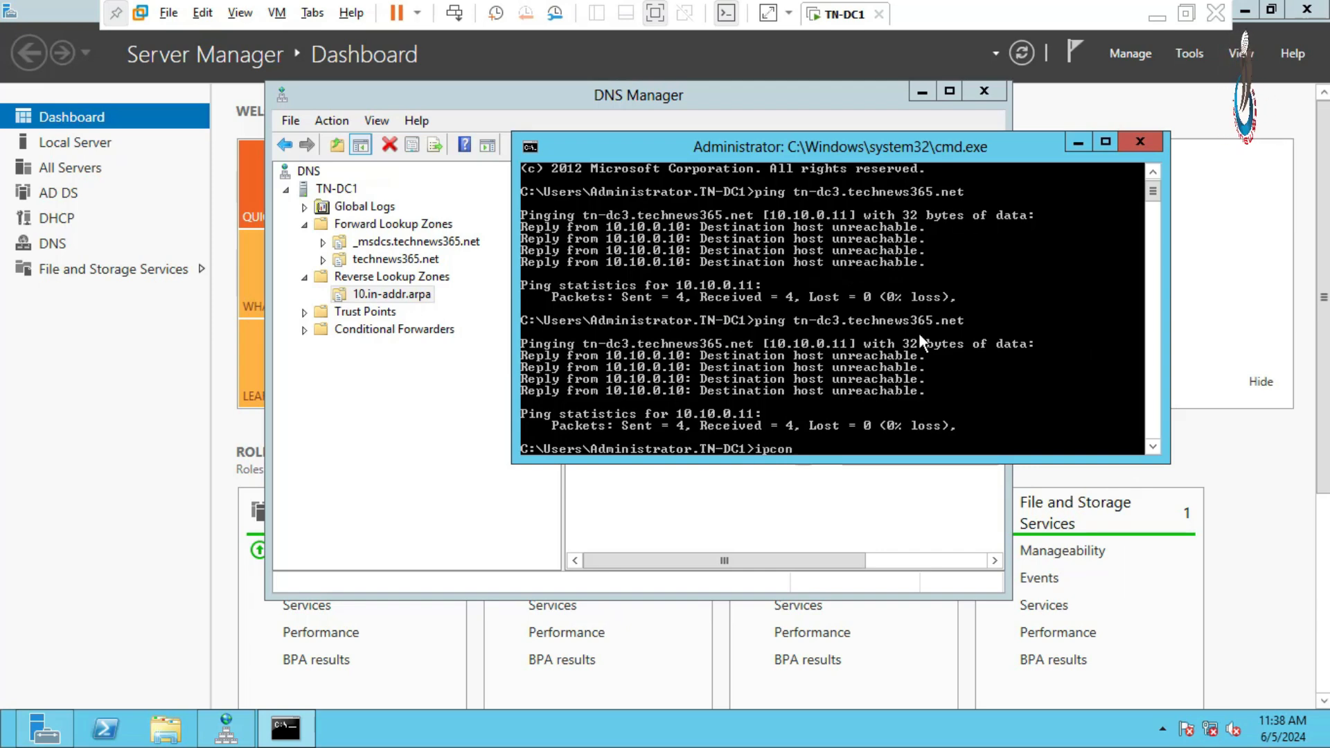
type("fig /f")
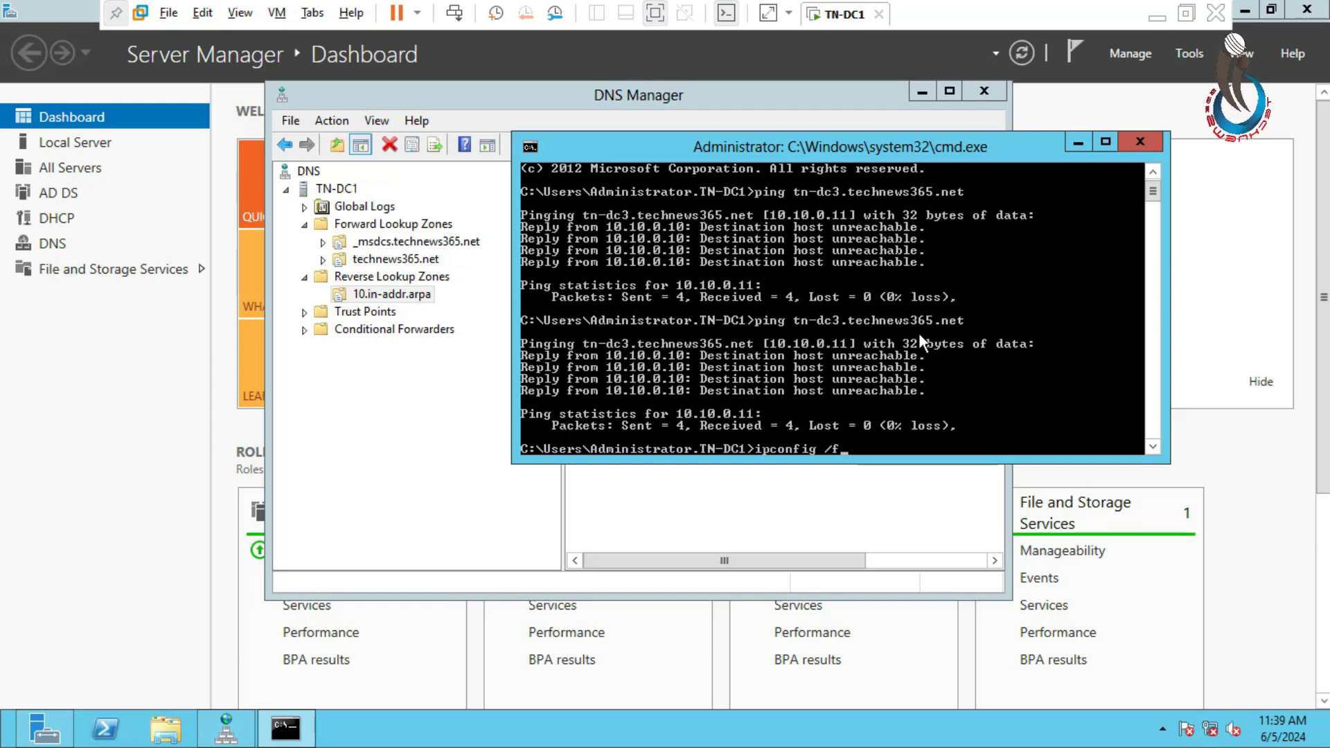
type("lush")
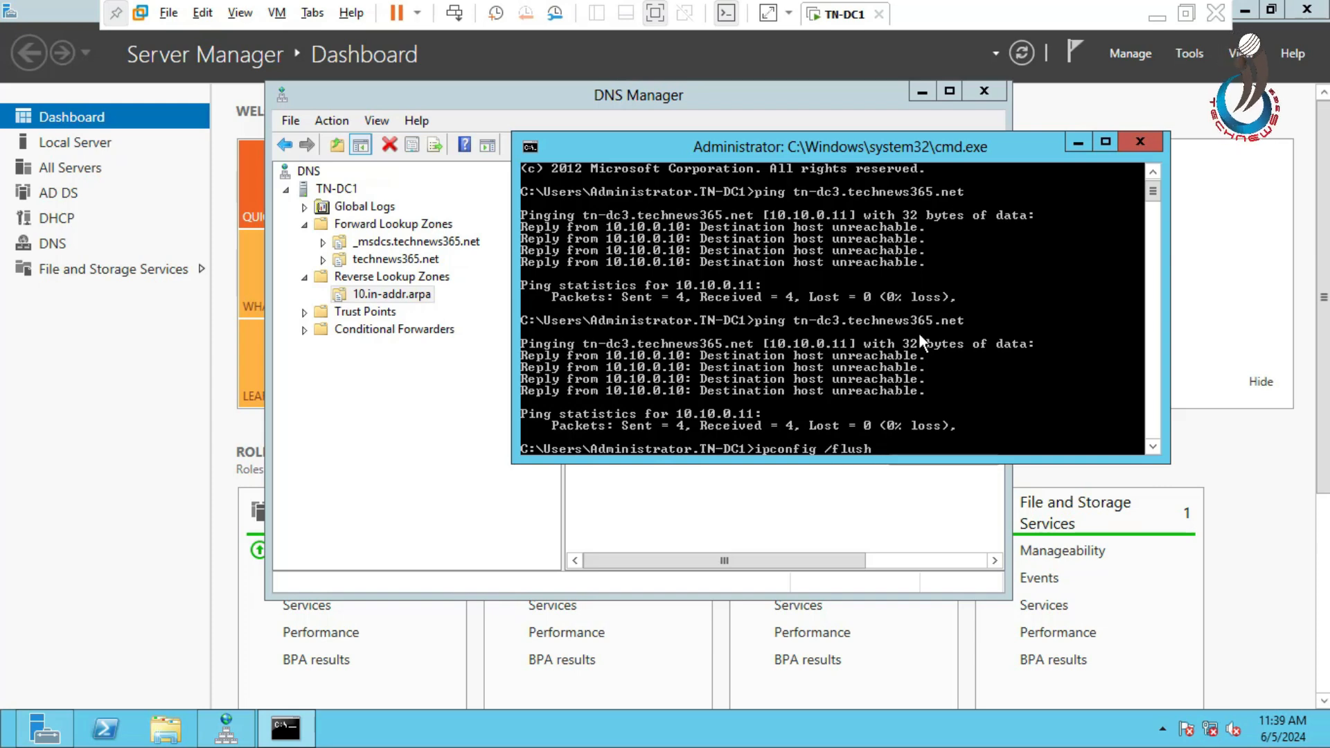
type("dns")
key("Return")
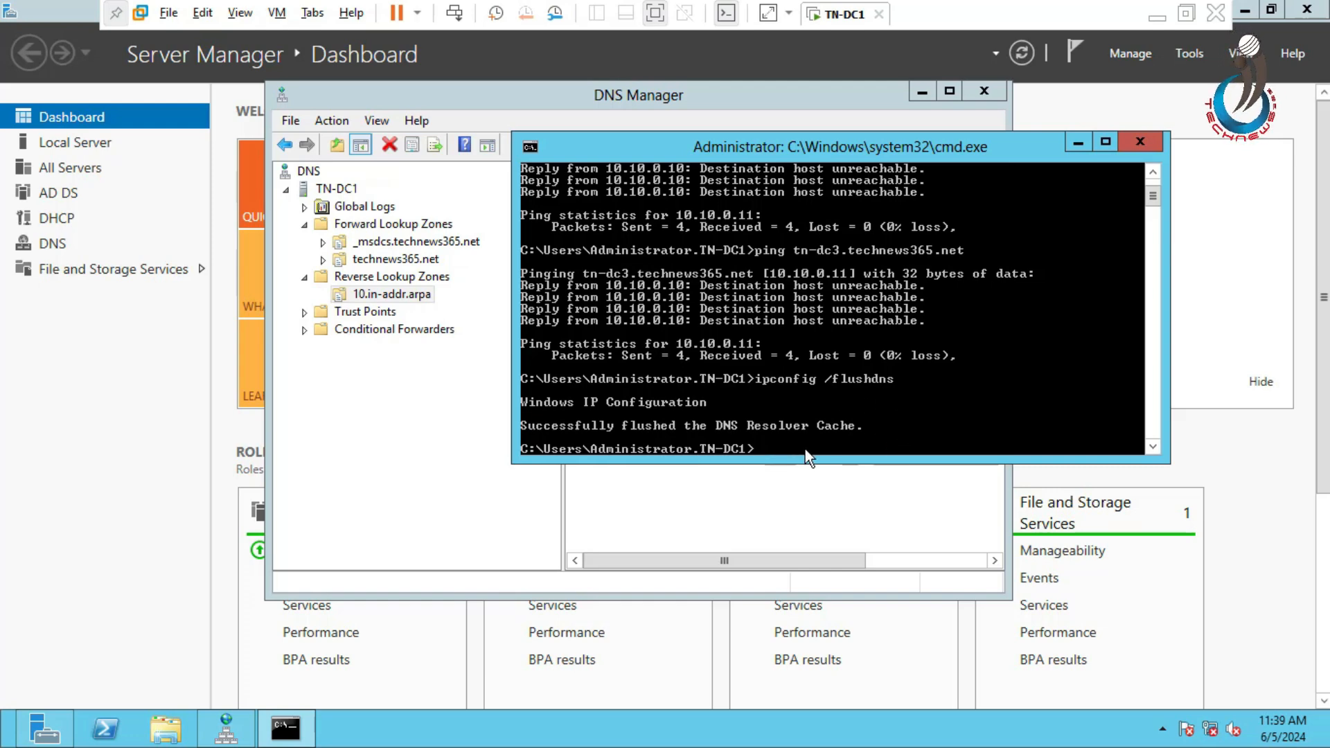
Step: Ping tn-dc3.technews365.net once more to check which address the name resolves to with the cache flushed
key("Up")
key("Up")
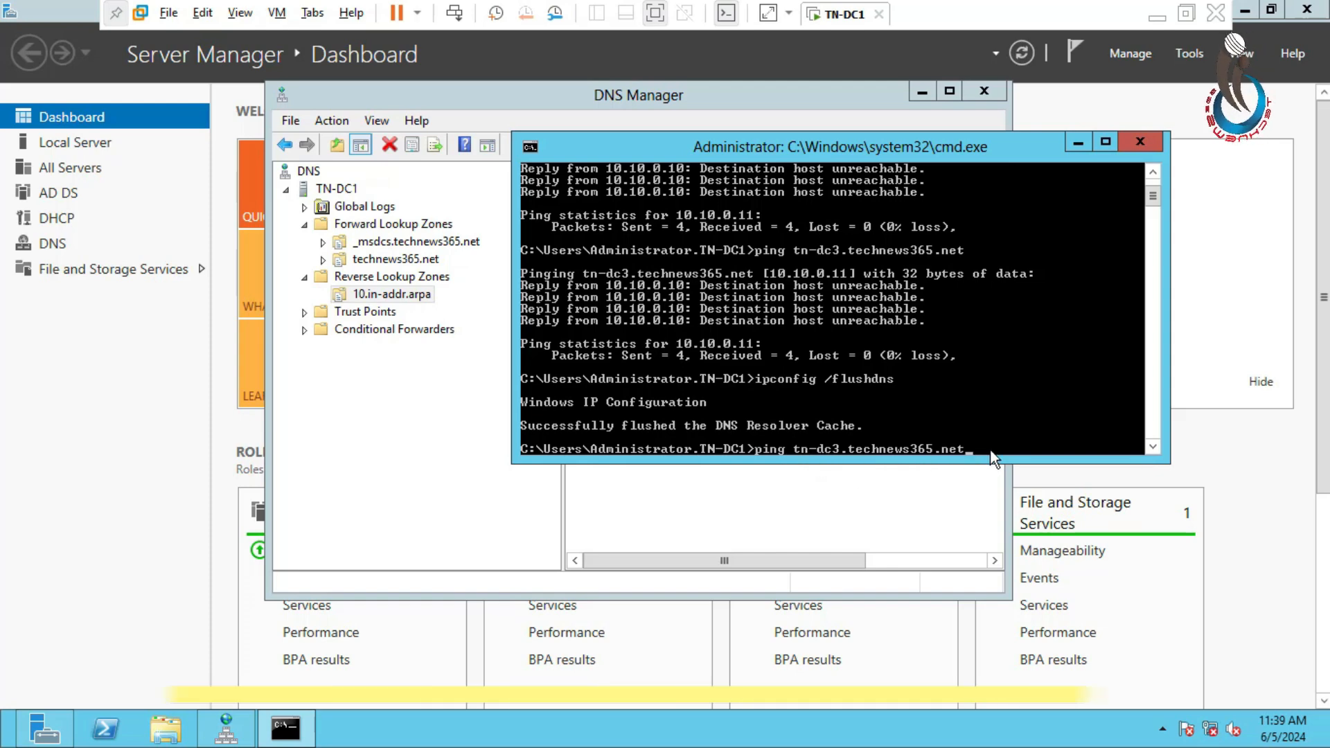
key("Return")
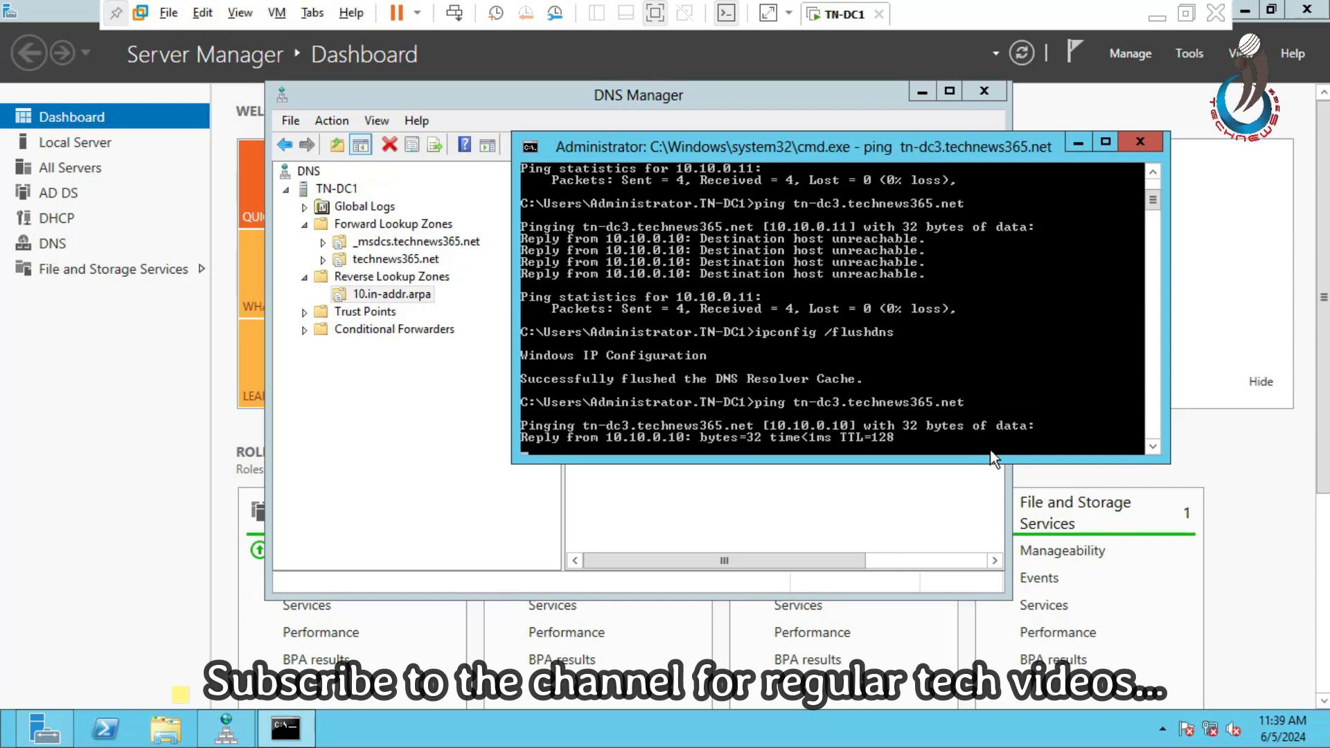